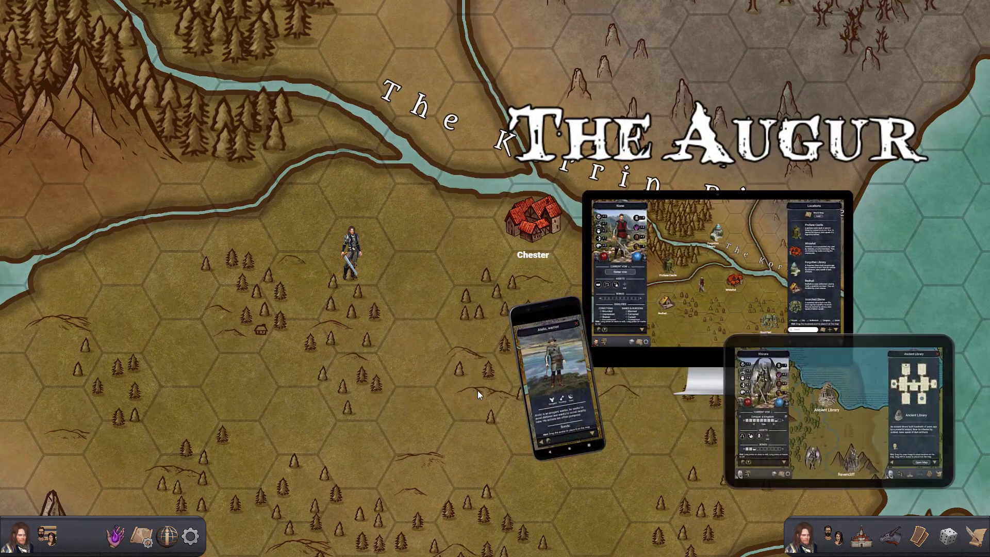
Open Gareth's character sheet from his token on the map near Chester.
drag(400, 304, 398, 325)
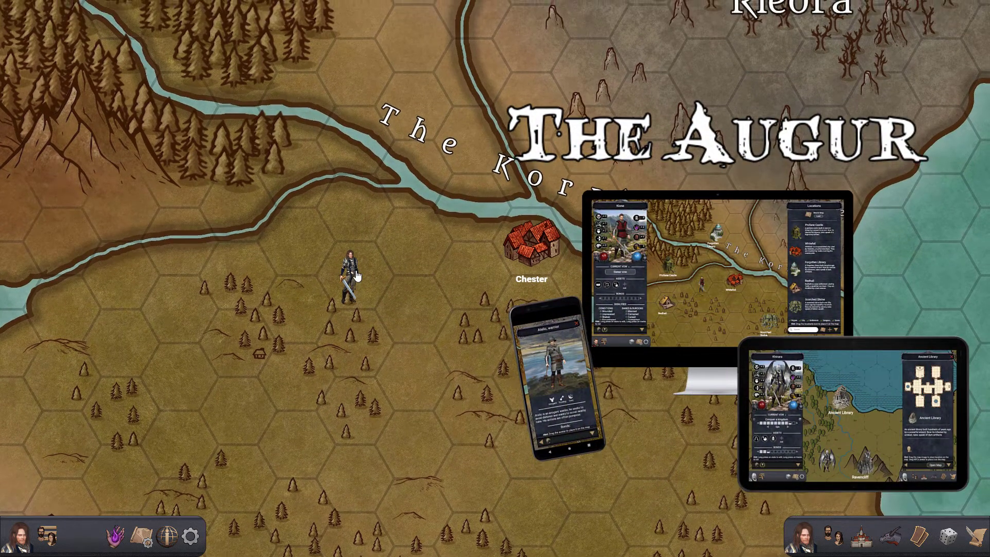
click(356, 276)
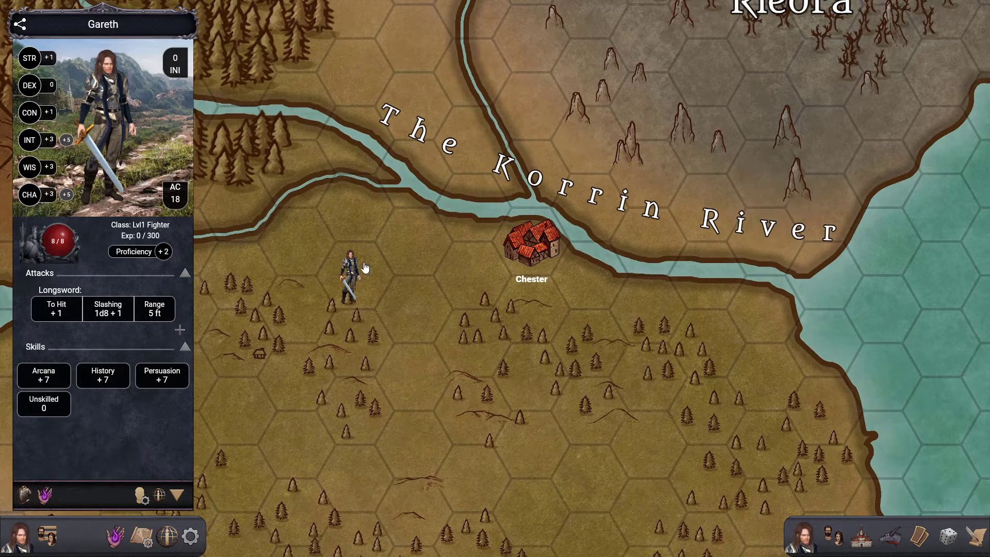
Dress Gareth in the dark torso outfit.
click(24, 494)
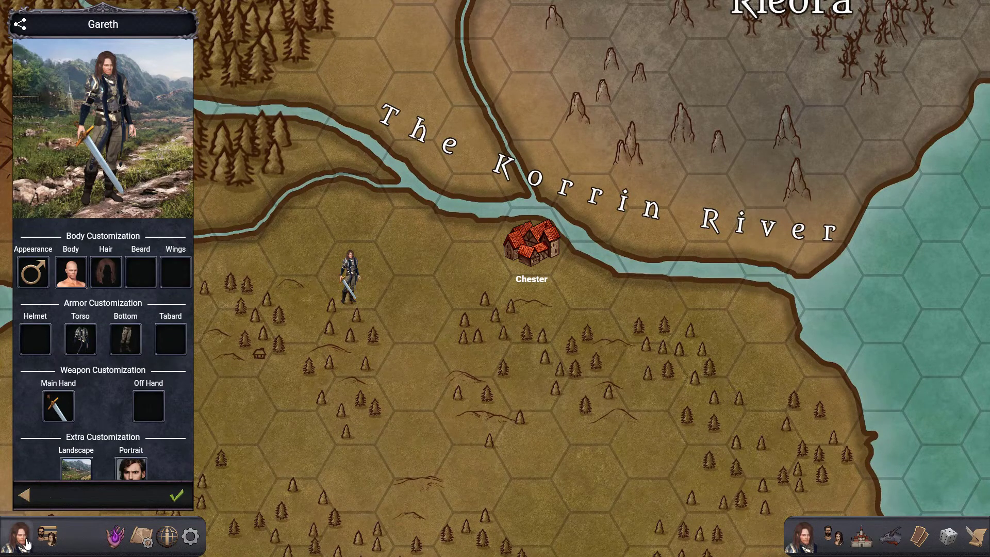
click(82, 343)
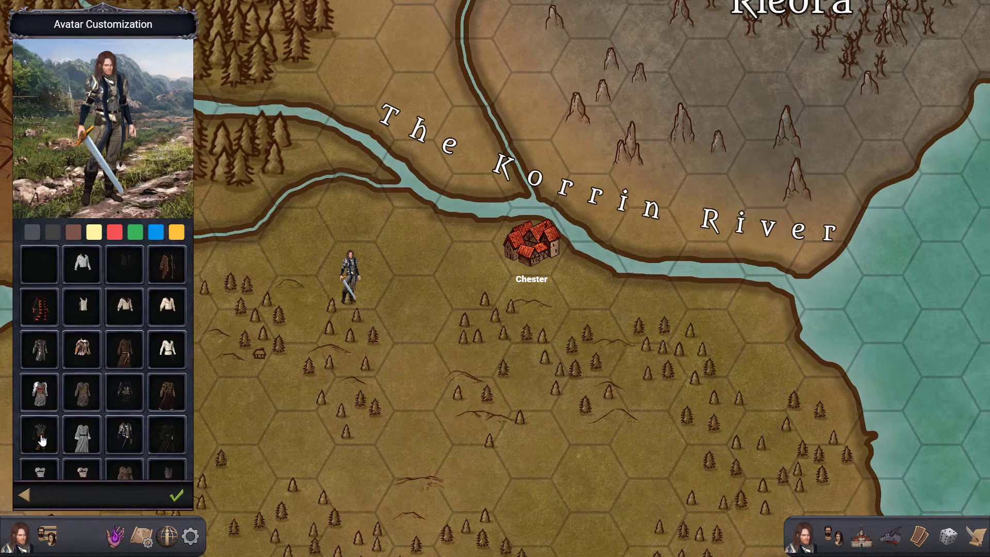
click(39, 436)
click(174, 496)
Equip the red spear in Gareth's main hand.
click(68, 417)
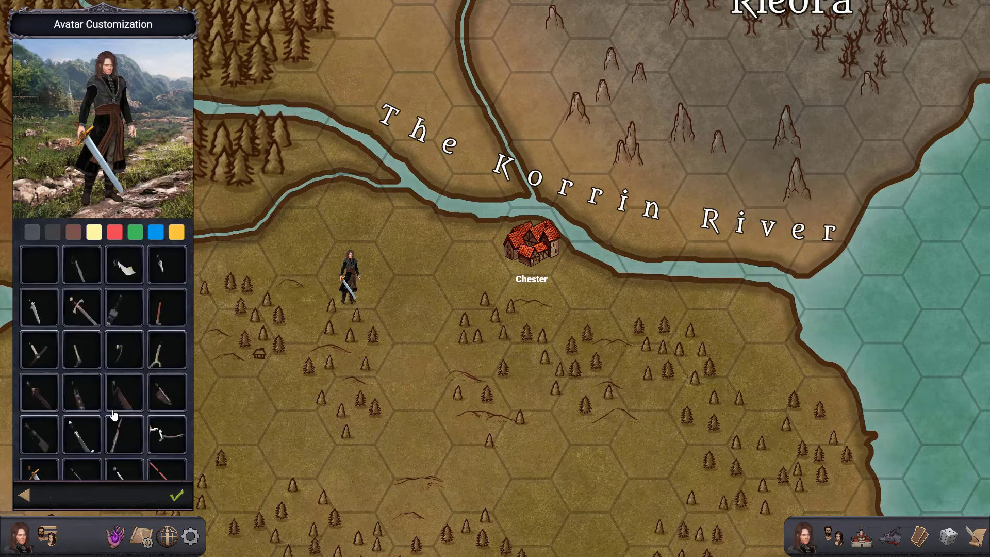
scroll(124, 443, down, 1)
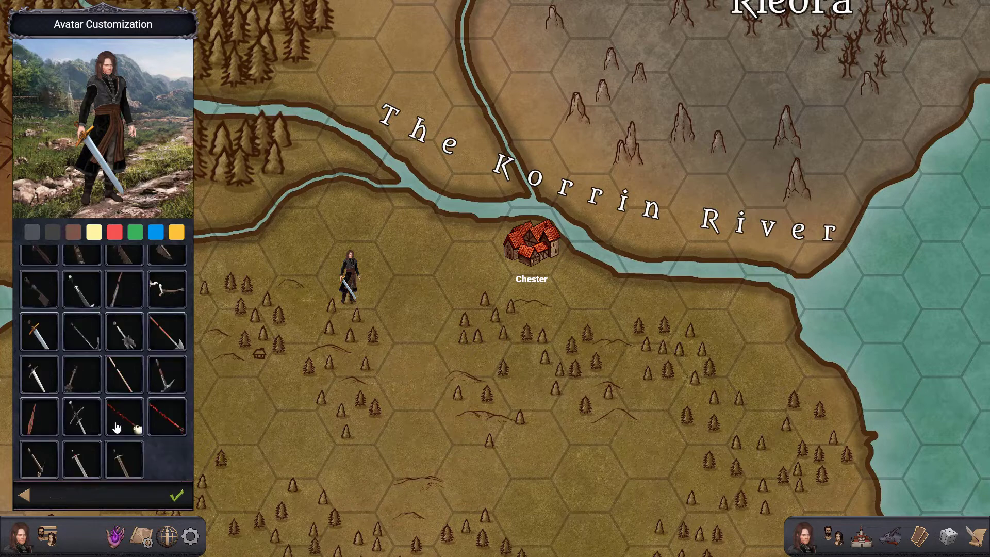
click(171, 415)
click(176, 495)
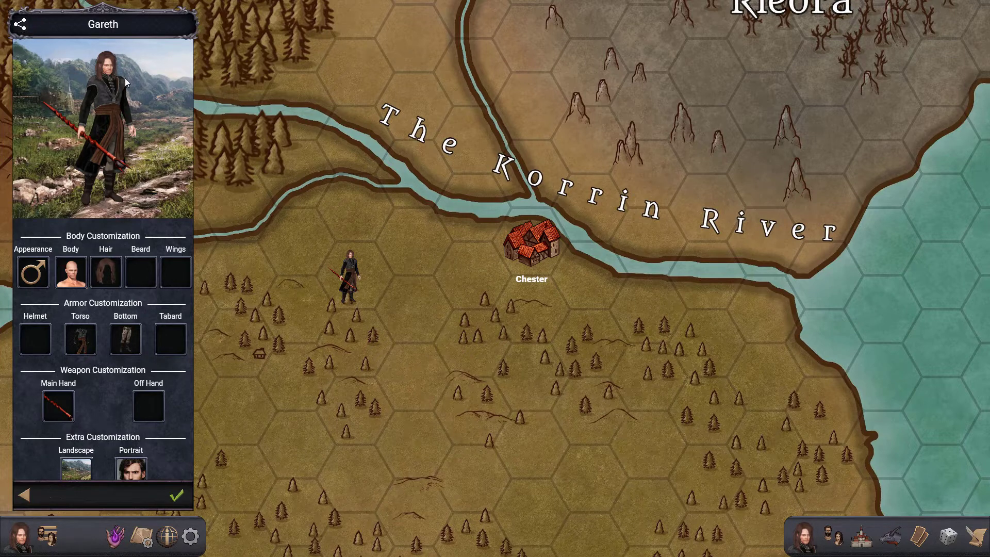
Export Gareth's full-body avatar as 'Gareth' at 512 px, with background and portrait mode off.
click(21, 25)
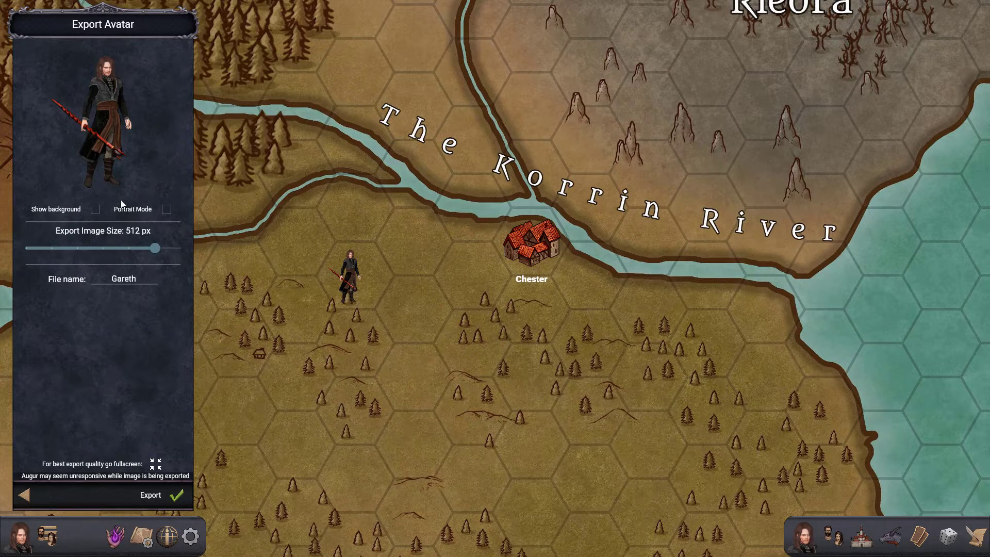
click(95, 210)
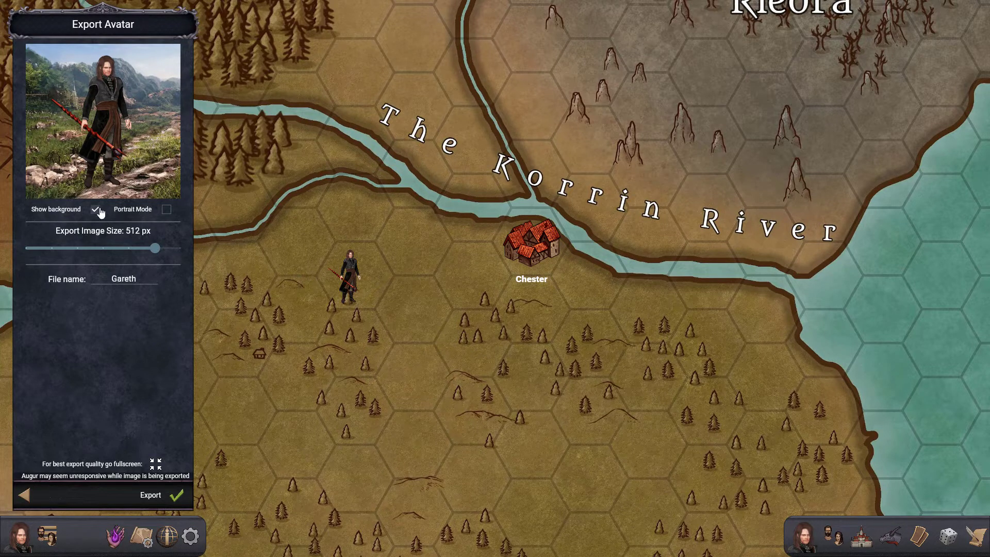
click(166, 209)
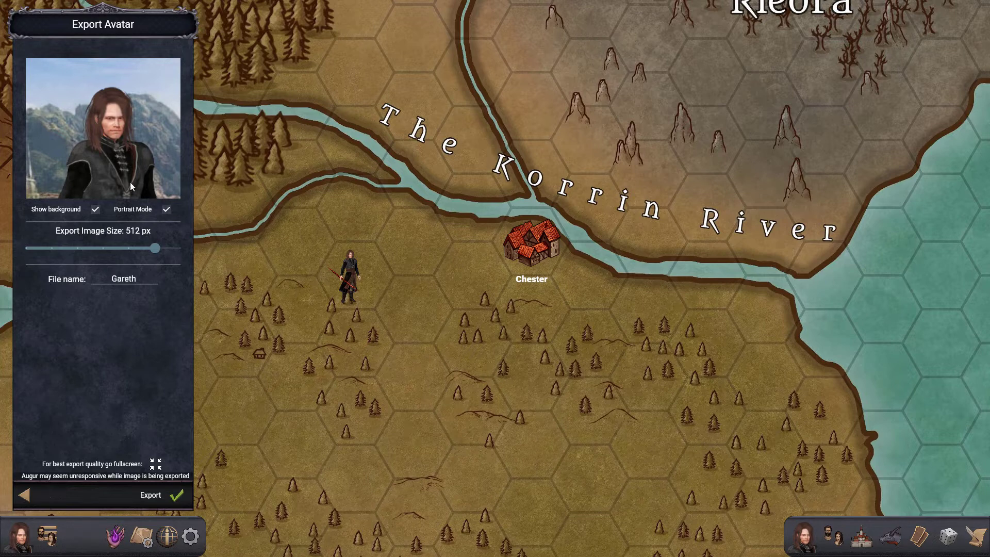
click(166, 209)
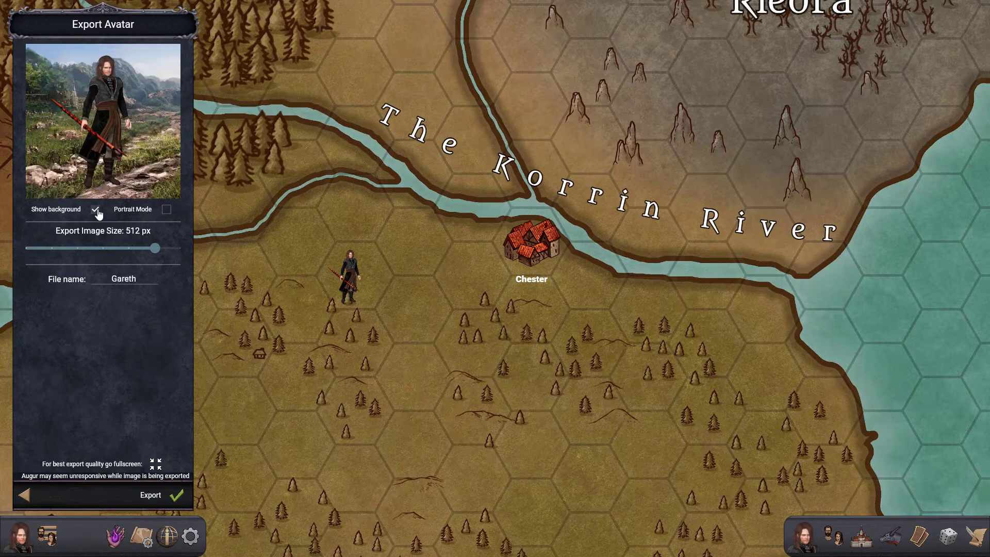
click(96, 210)
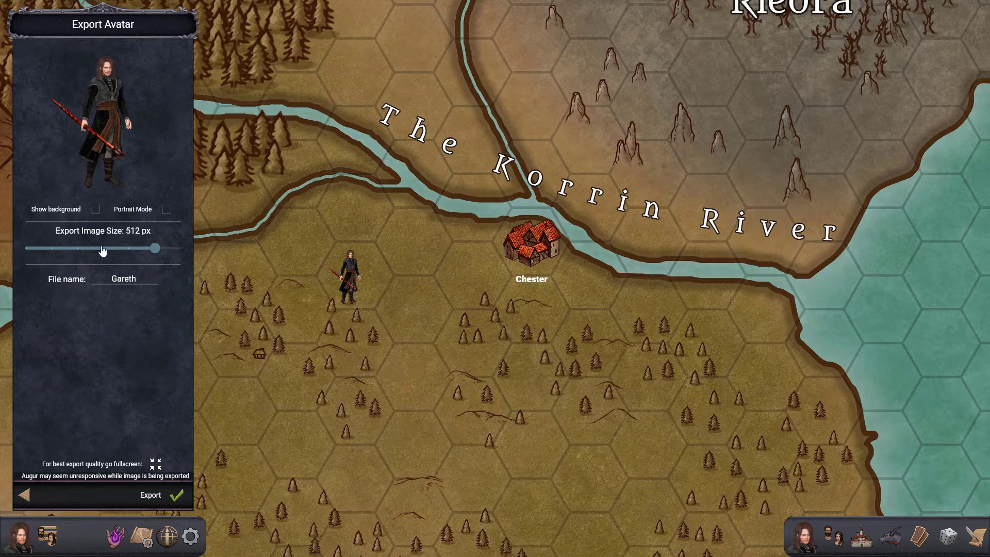
drag(135, 249, 106, 251)
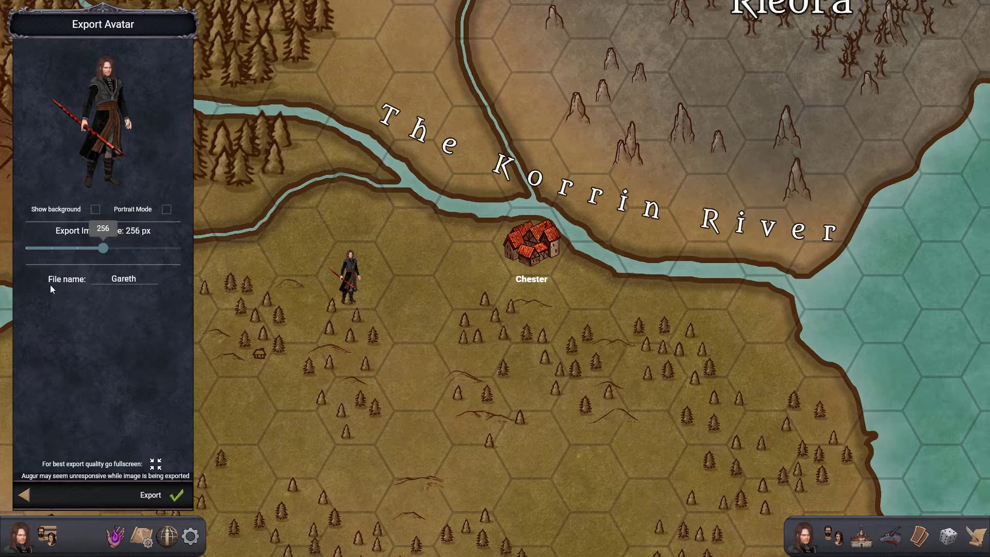
click(150, 251)
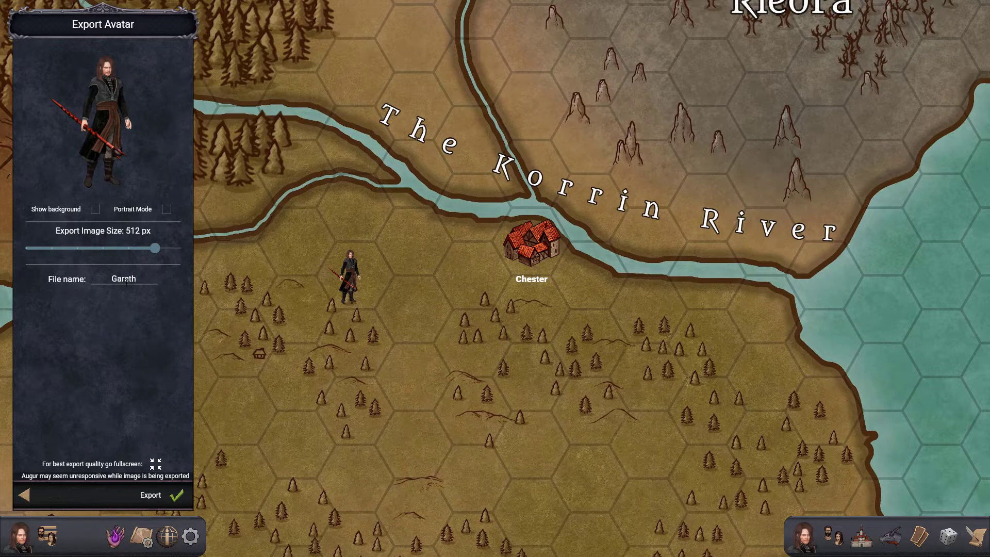
click(159, 496)
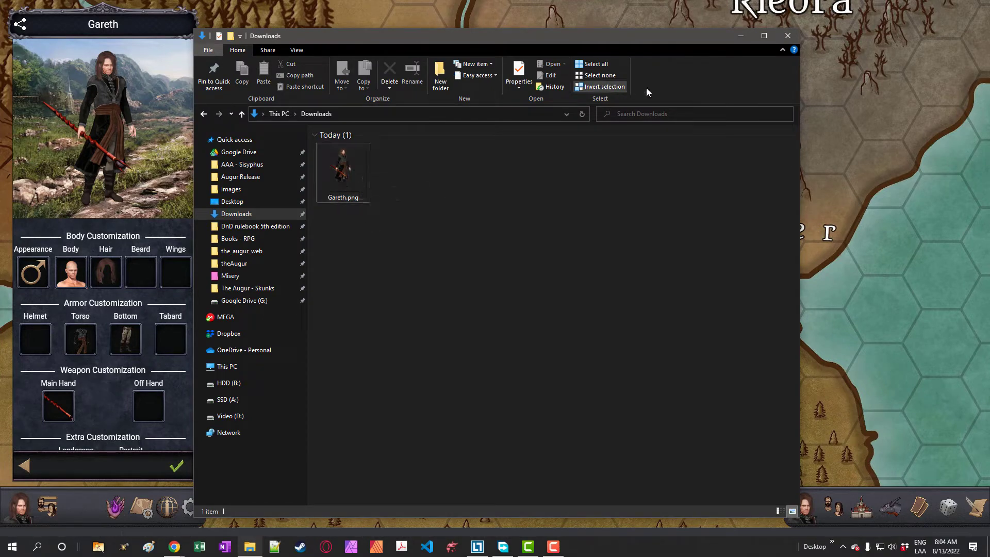
Switch to the Roll20 editor in Chrome.
key(alt+Tab)
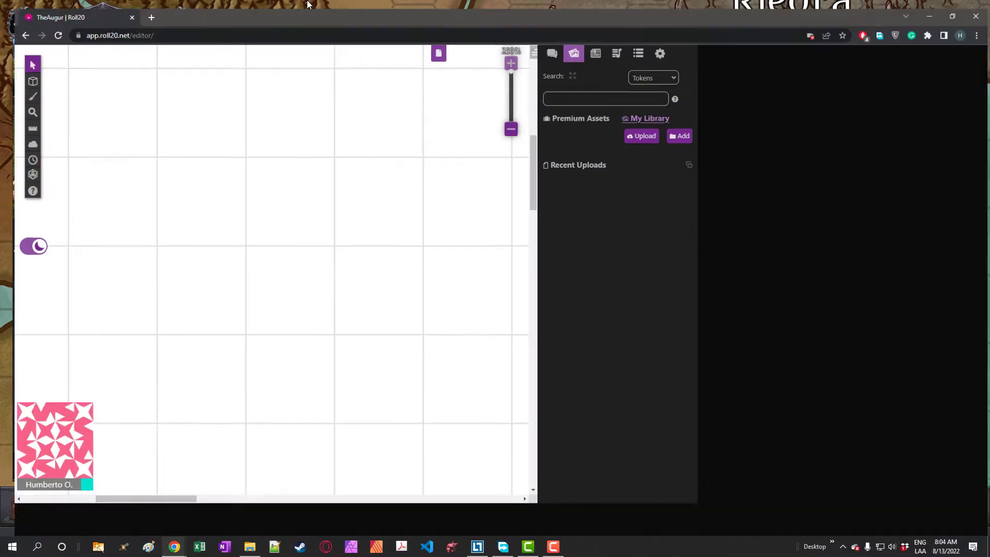
Upload Gareth.png from Downloads to the Roll20 art library.
scroll(457, 215, down, 2)
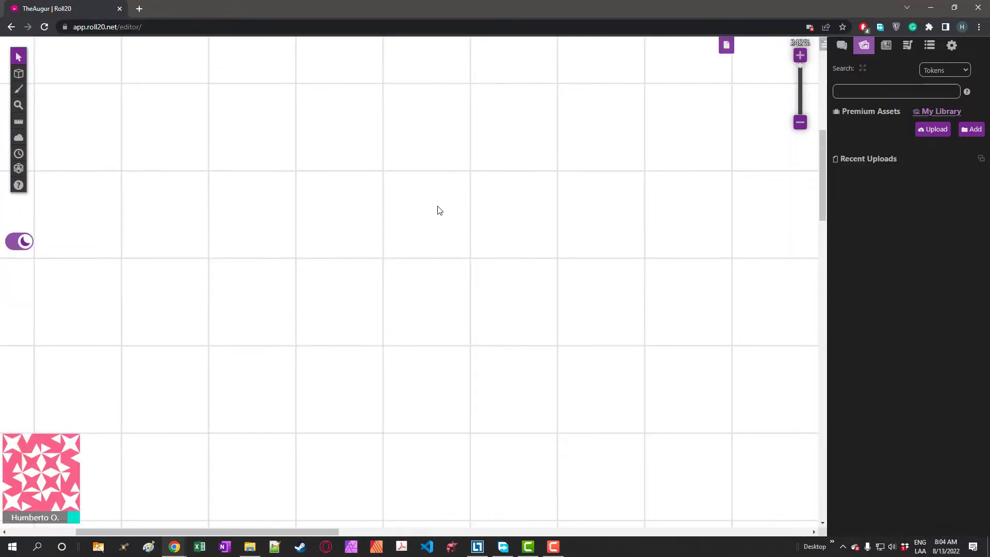
scroll(442, 225, up, 1)
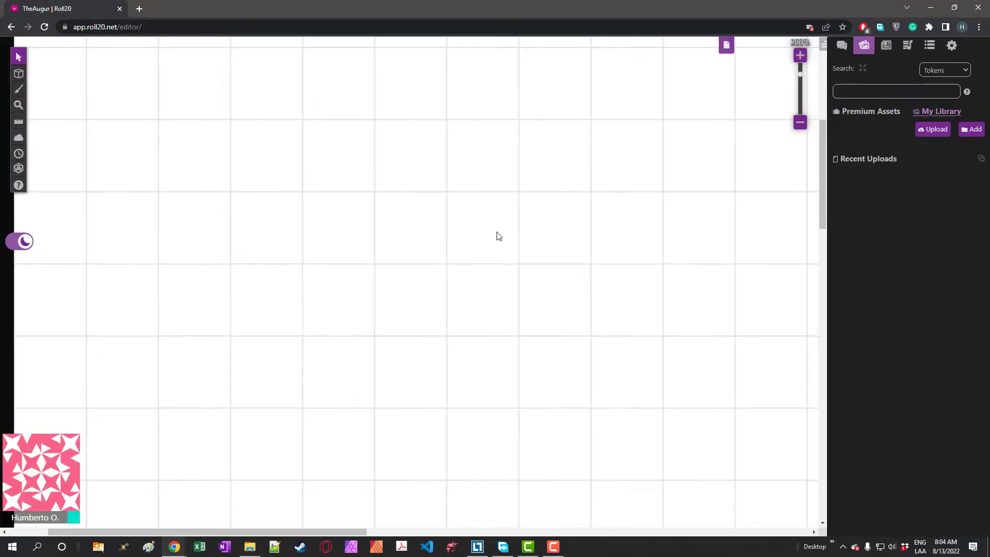
click(934, 130)
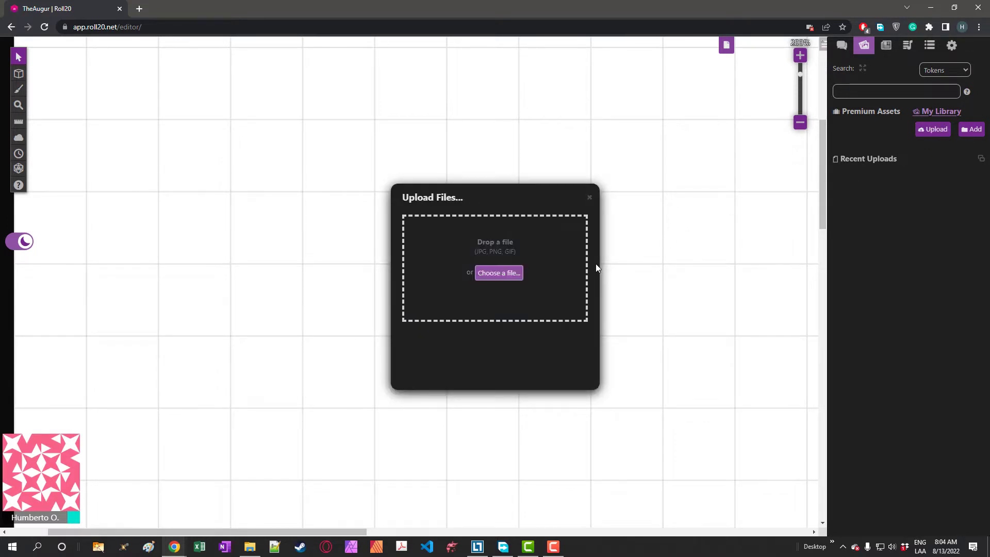
click(478, 271)
click(160, 89)
click(472, 347)
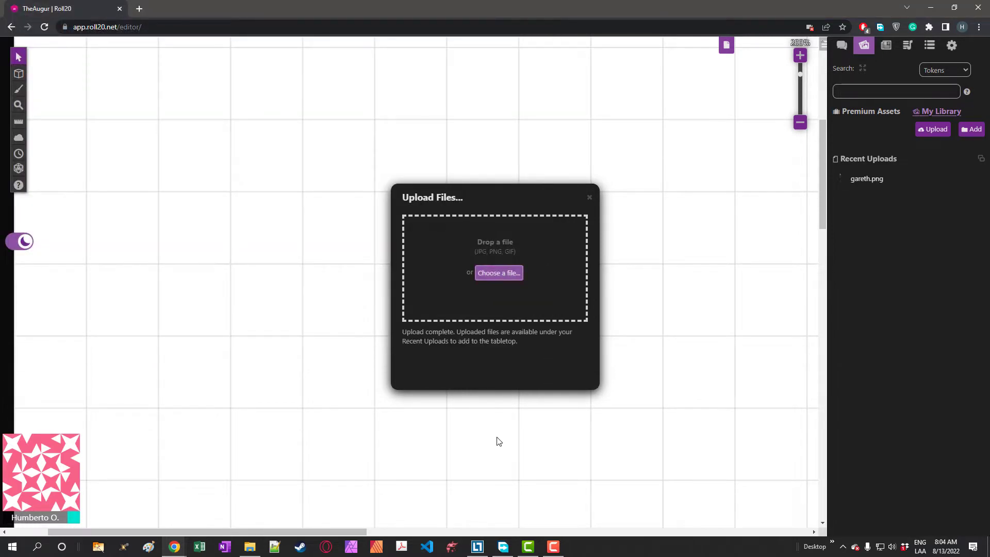
click(590, 196)
Place the gareth image on the tabletop as a token, two squares left.
drag(877, 181, 400, 216)
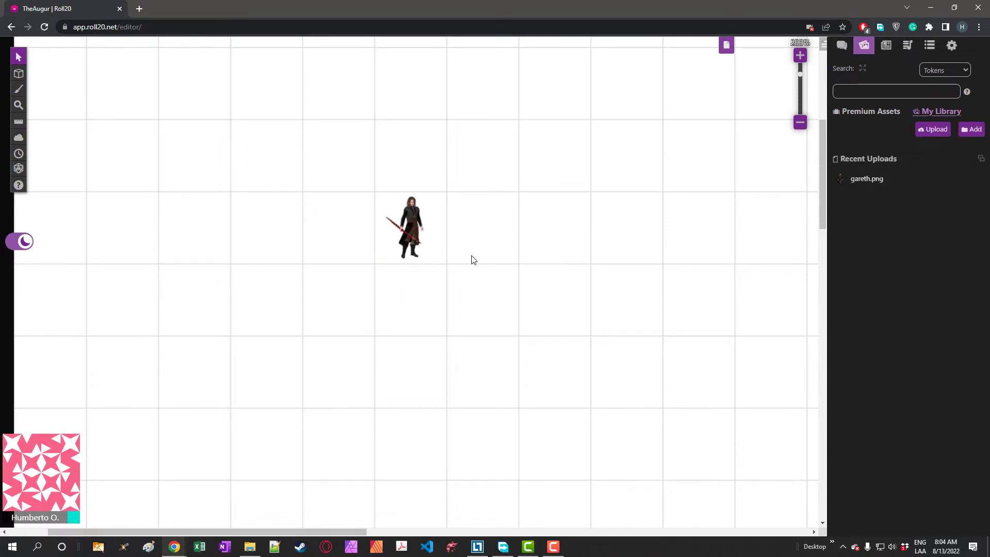
scroll(281, 366, up, 3)
scroll(391, 365, up, 2)
drag(403, 342, 372, 249)
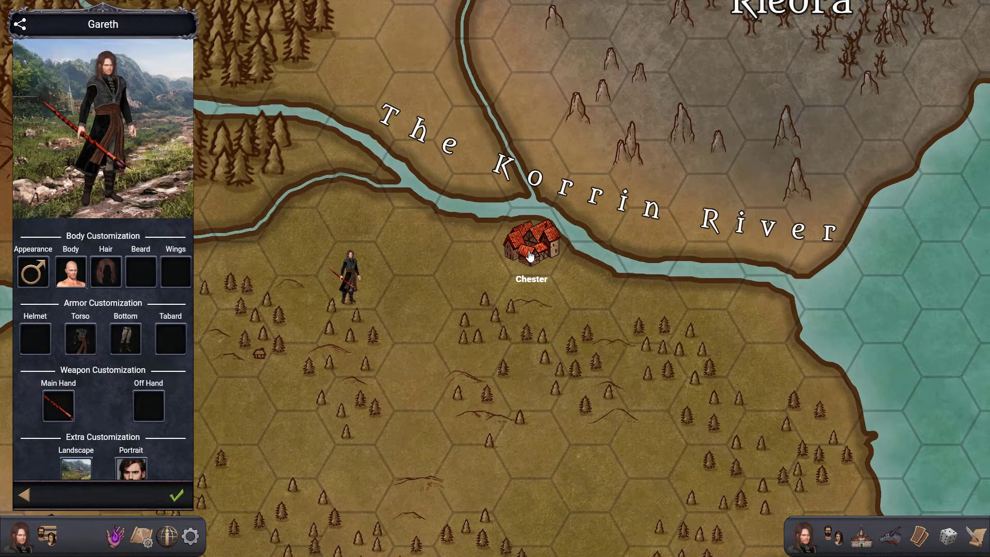
Open Raedwald's sheet via Chester and export his avatar as Raedwald.png at 512 px.
click(530, 256)
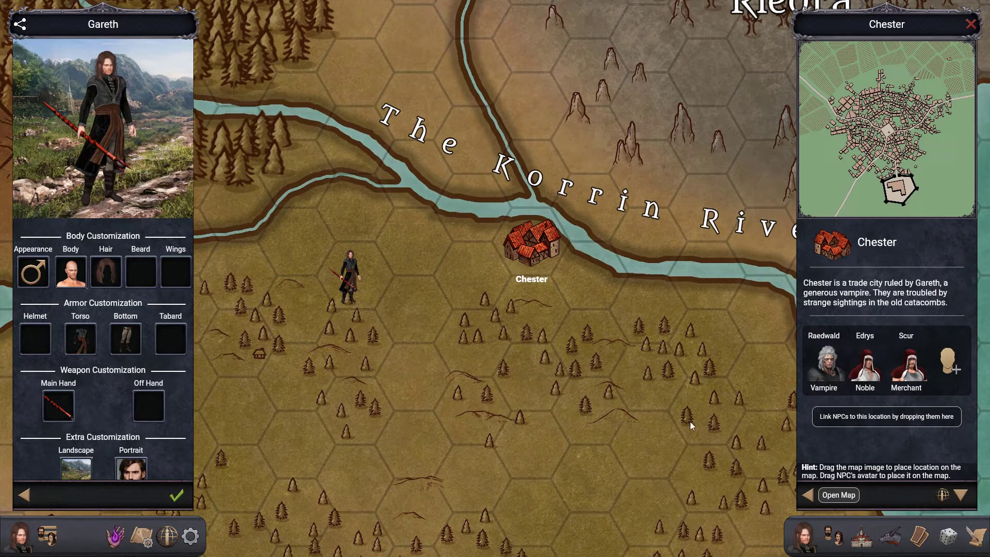
click(827, 363)
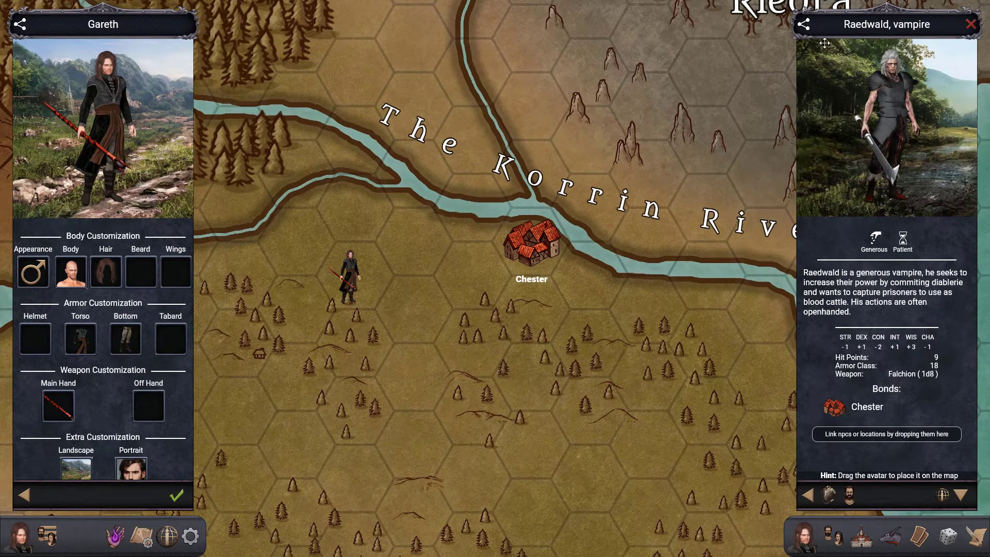
click(805, 26)
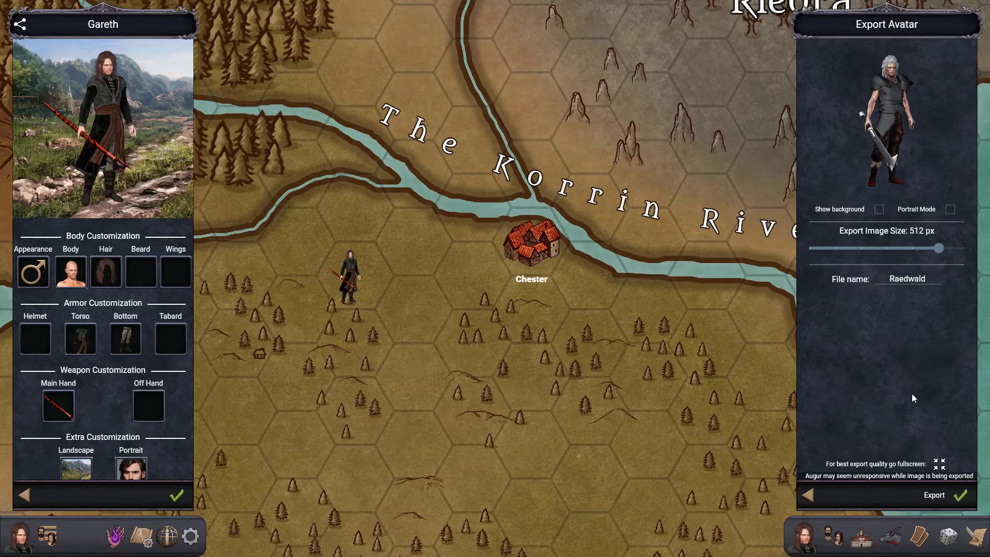
click(959, 498)
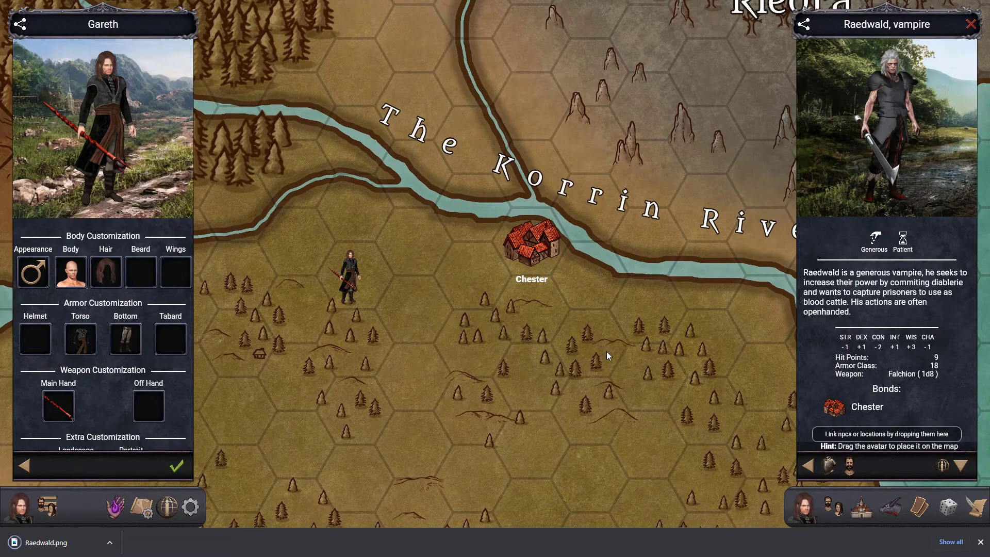
click(476, 330)
Zoom out over the world map and bring up Configure Map (8000 px map, 200 px icons).
scroll(476, 329, down, 5)
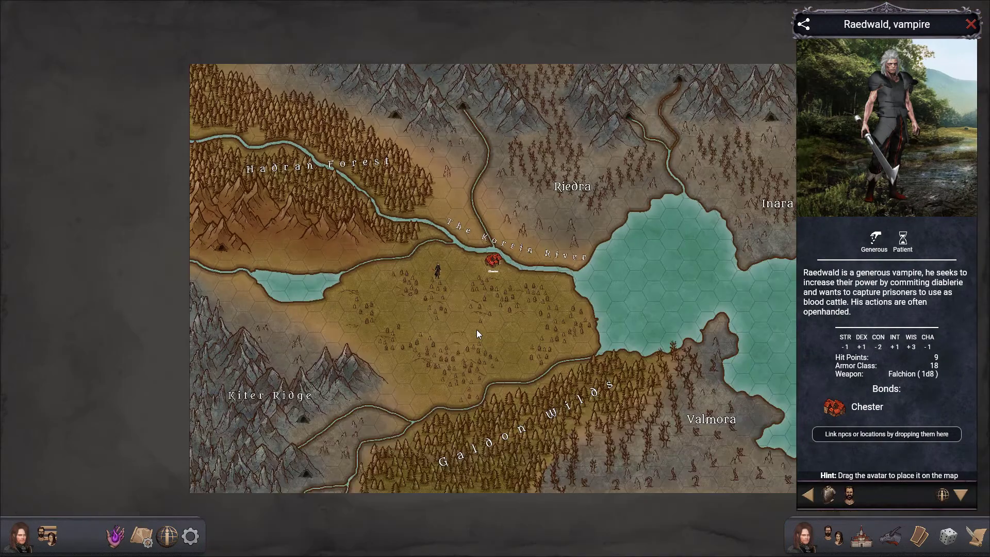
drag(499, 332, 411, 334)
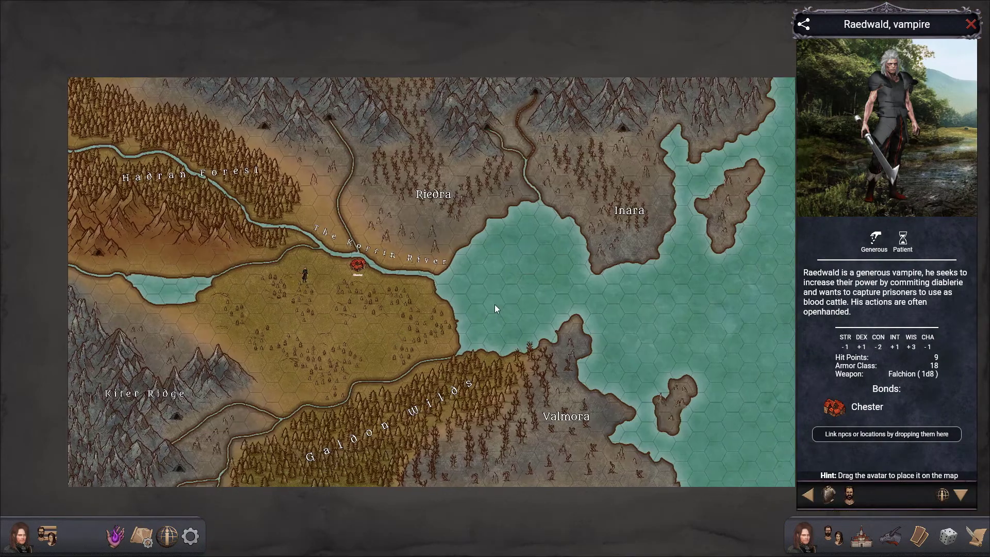
click(138, 538)
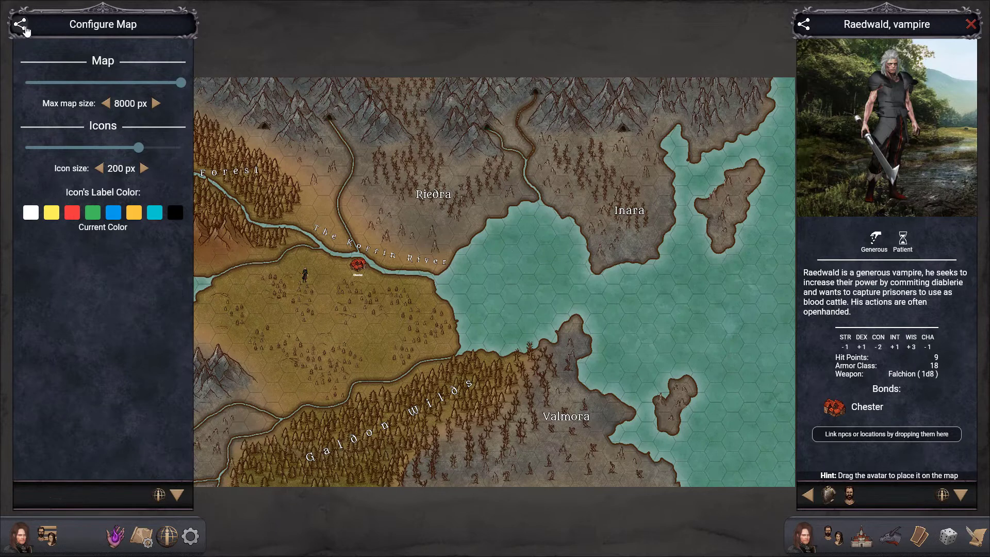
Export the world hexmap at Good quality, then show the Locations list.
click(21, 26)
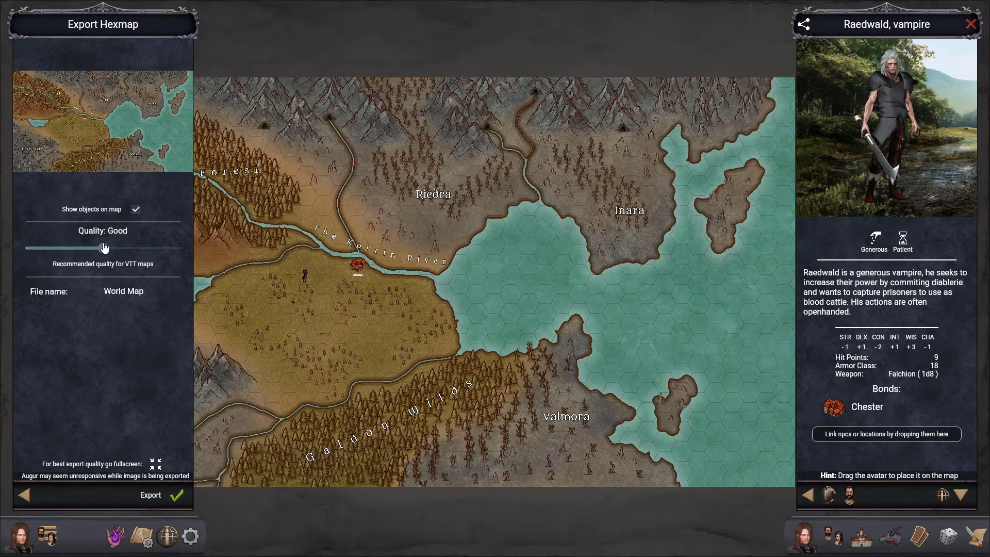
click(180, 248)
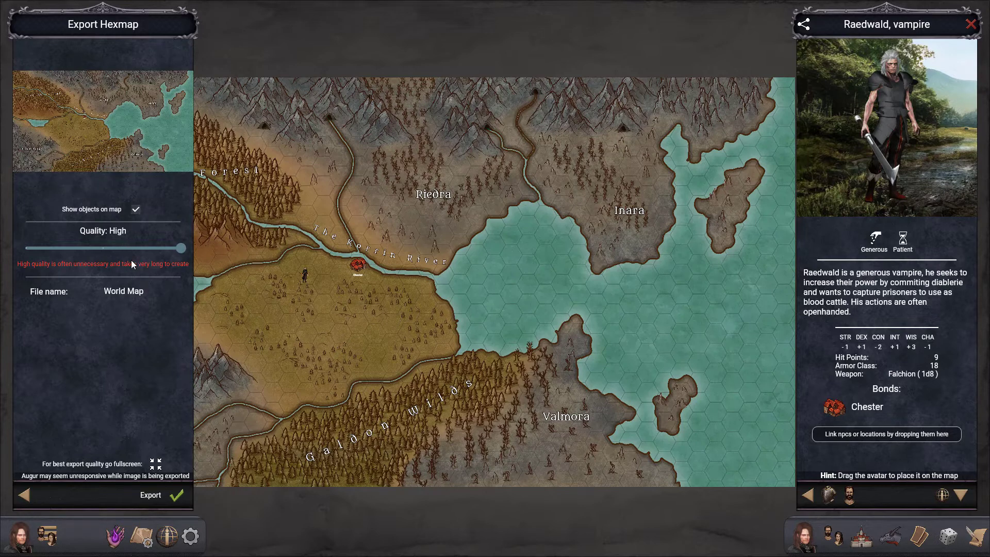
click(104, 250)
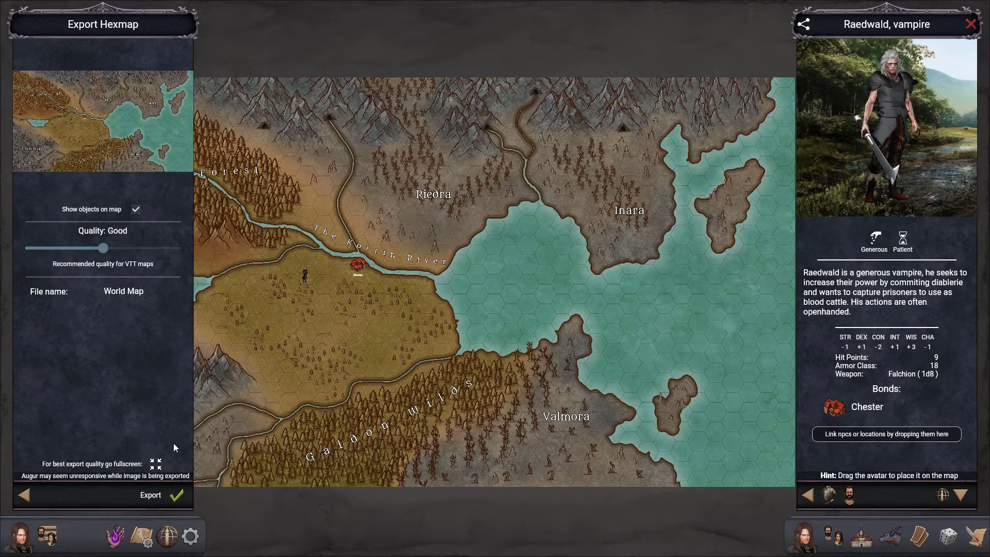
click(172, 496)
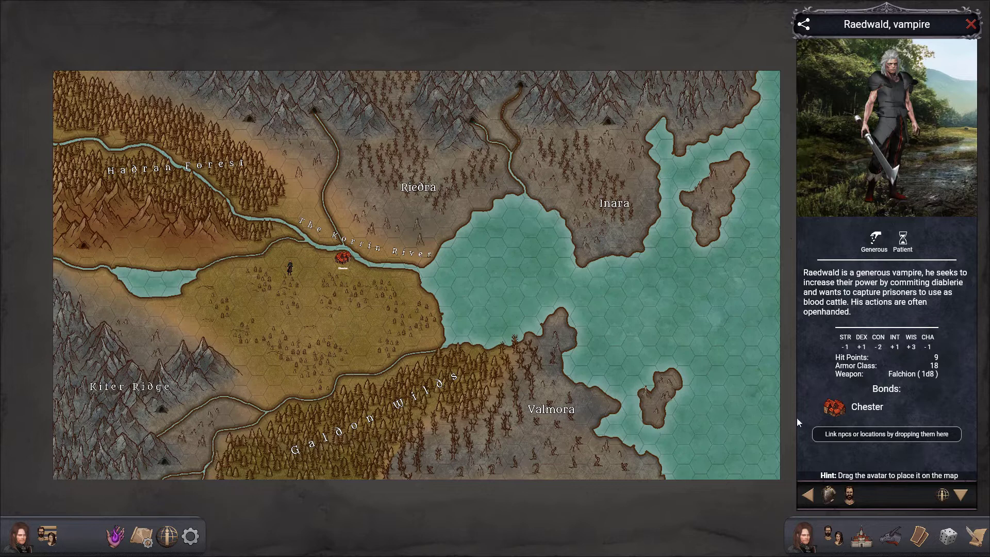
click(862, 539)
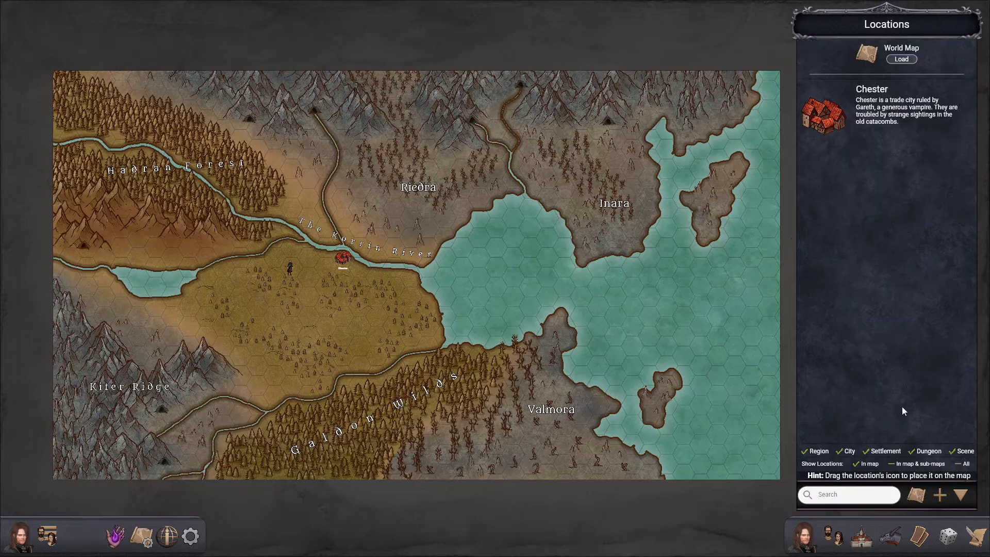
Generate a Frozen-biome hexmap region, Hankala, with lowland water at 0.2.
click(945, 495)
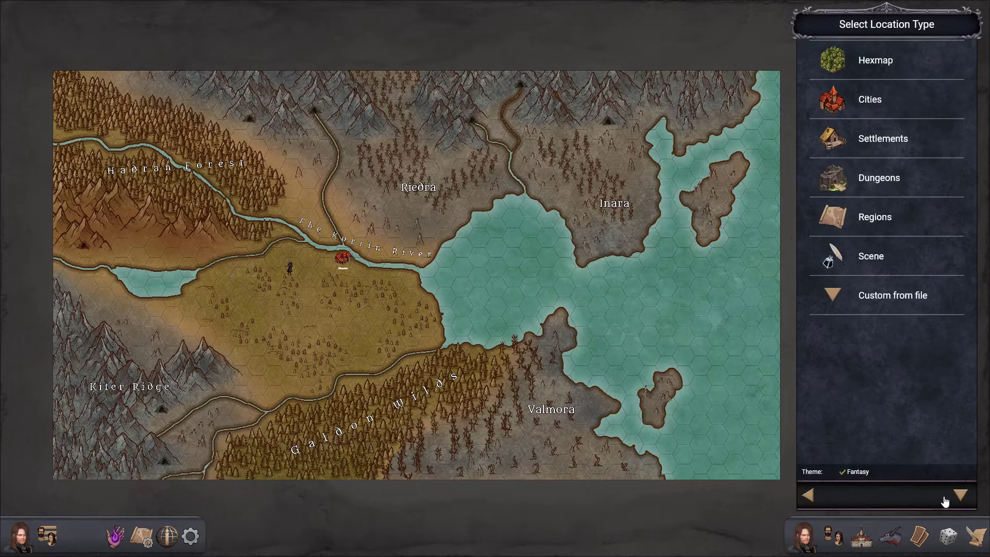
click(841, 63)
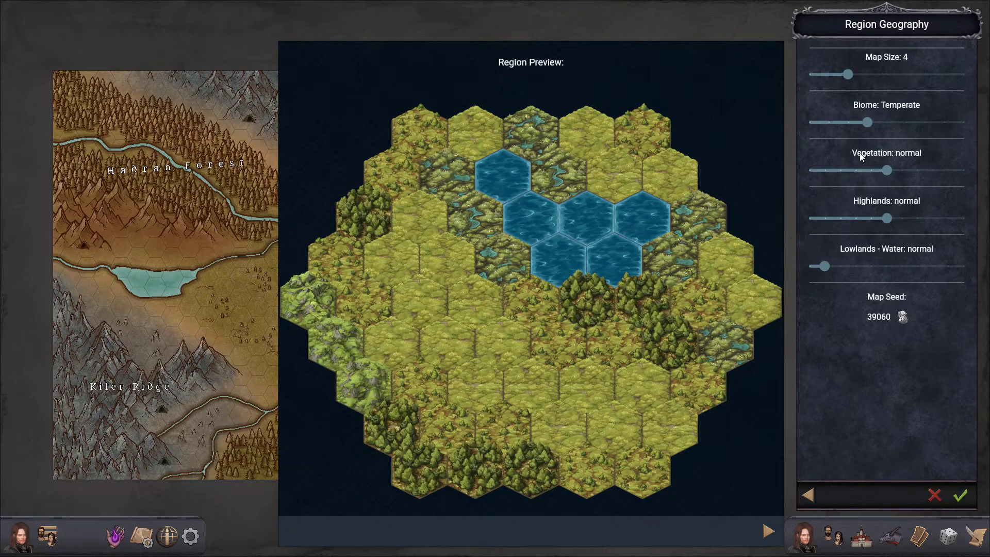
click(836, 122)
click(809, 124)
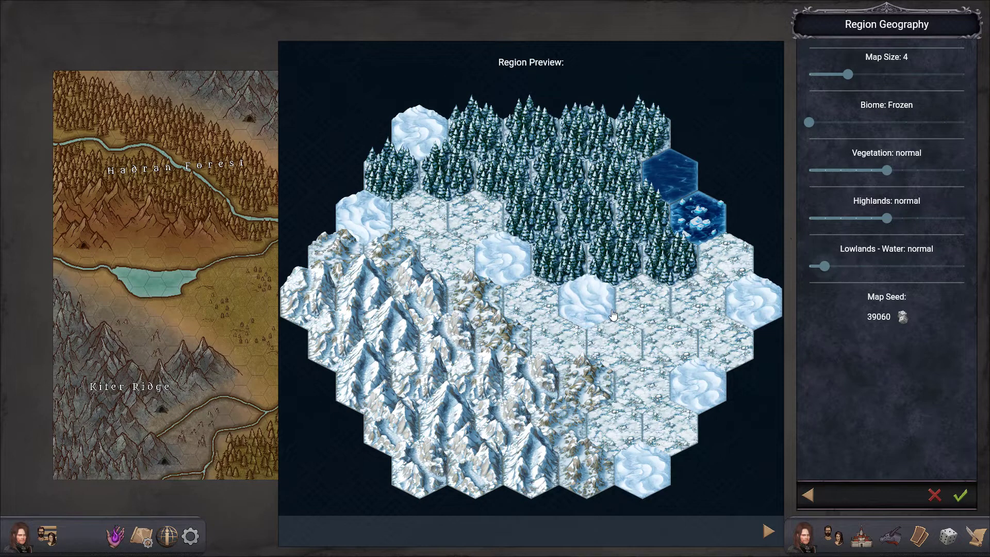
click(855, 267)
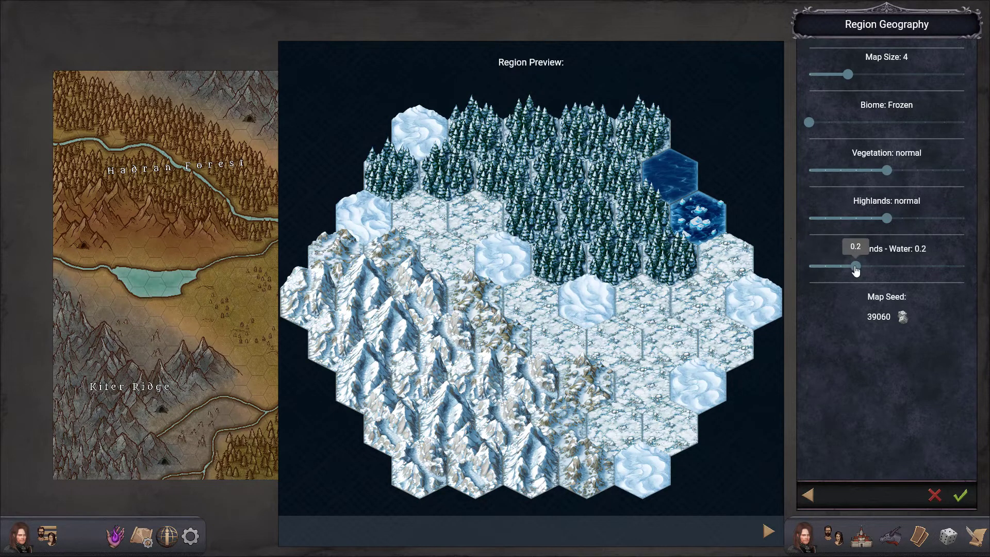
click(960, 495)
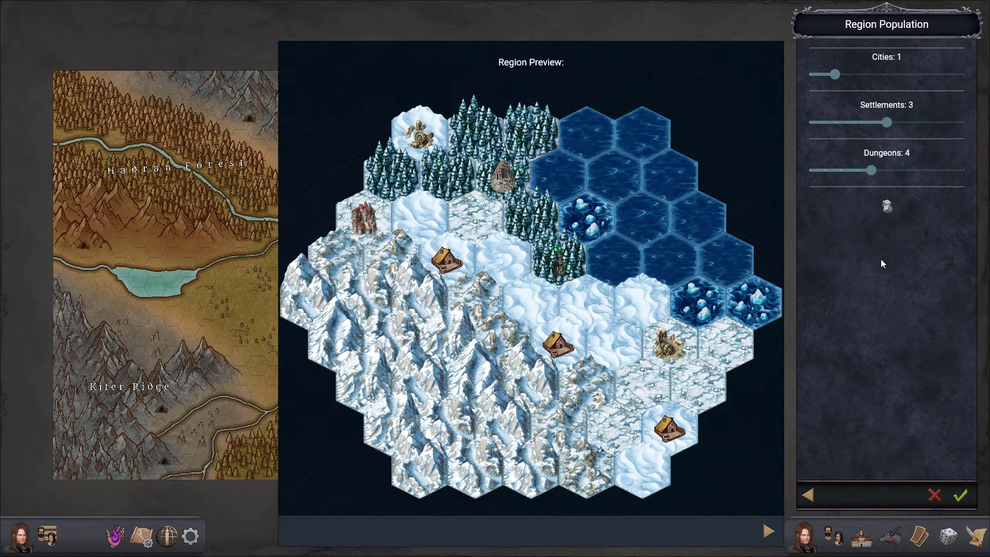
click(957, 496)
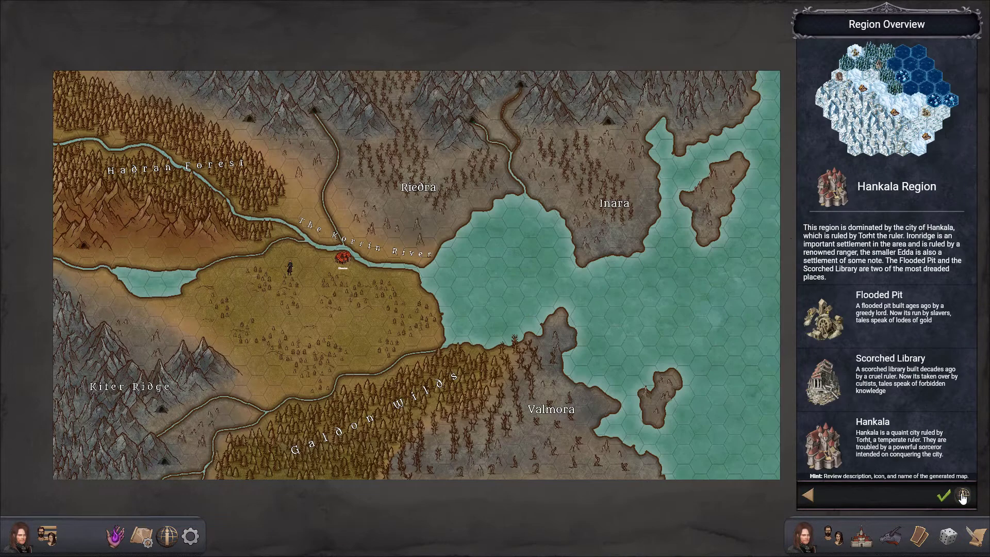
click(942, 498)
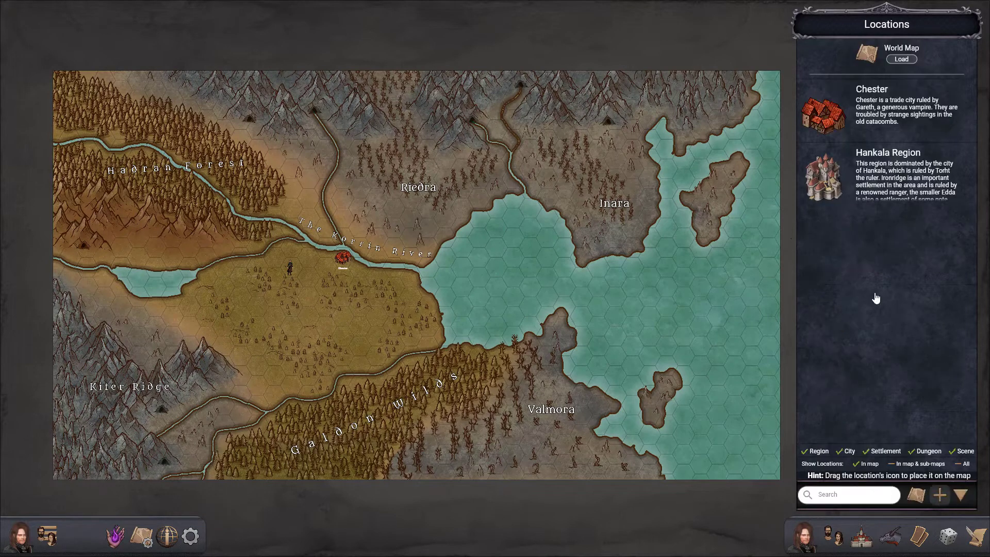
Drop the Hankala Region onto the world map and open its hexmap.
drag(828, 167, 409, 283)
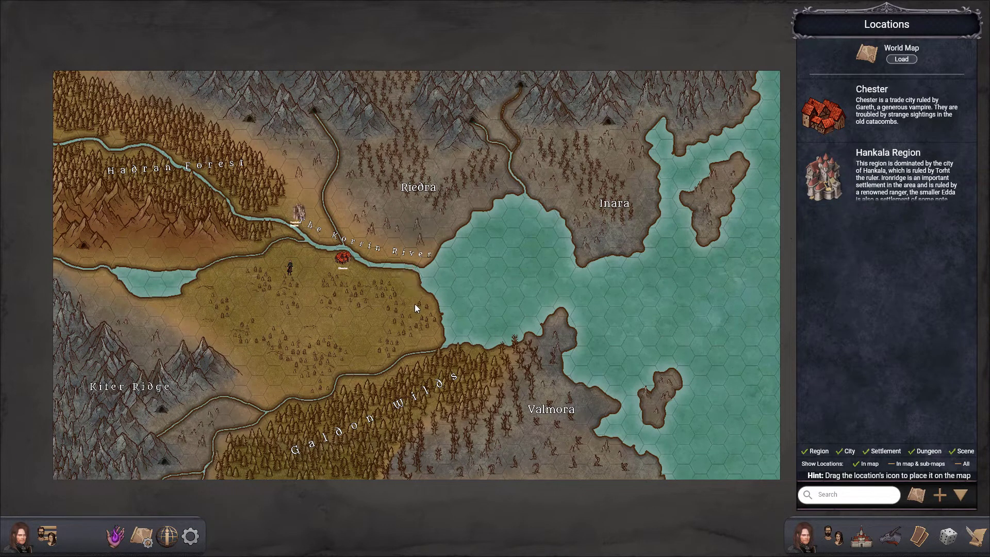
click(411, 289)
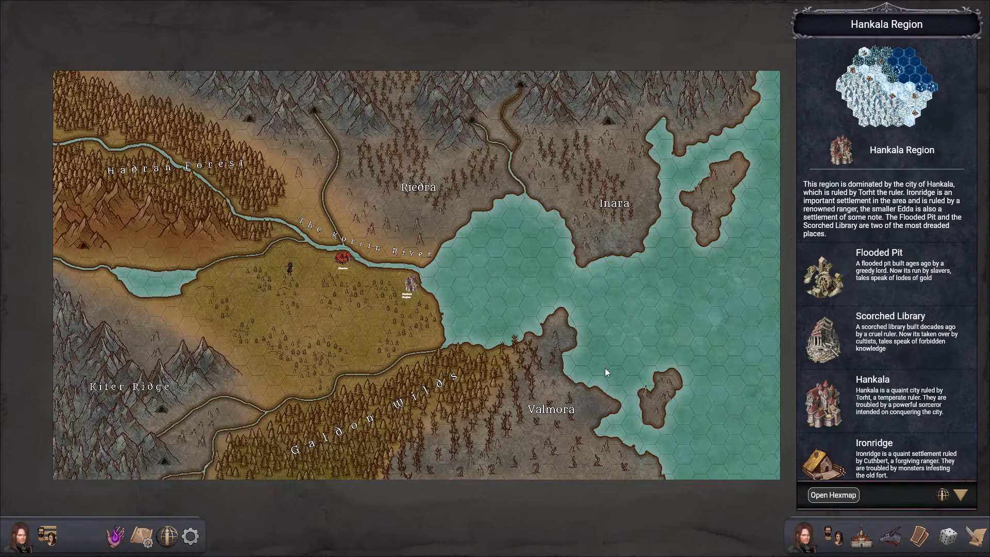
click(831, 496)
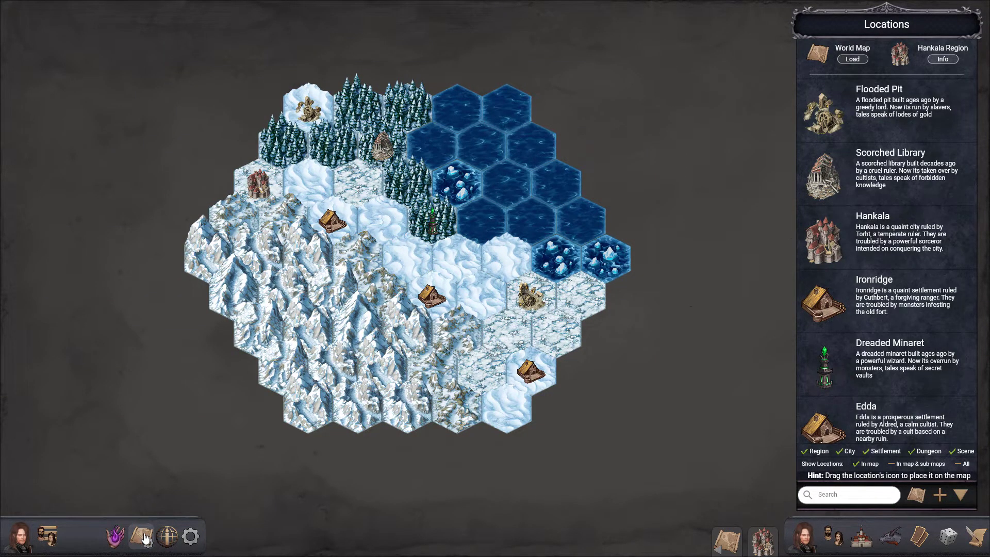
Export the Hankala Region hexmap as Hankala Region.png, leaving location objects out.
click(145, 538)
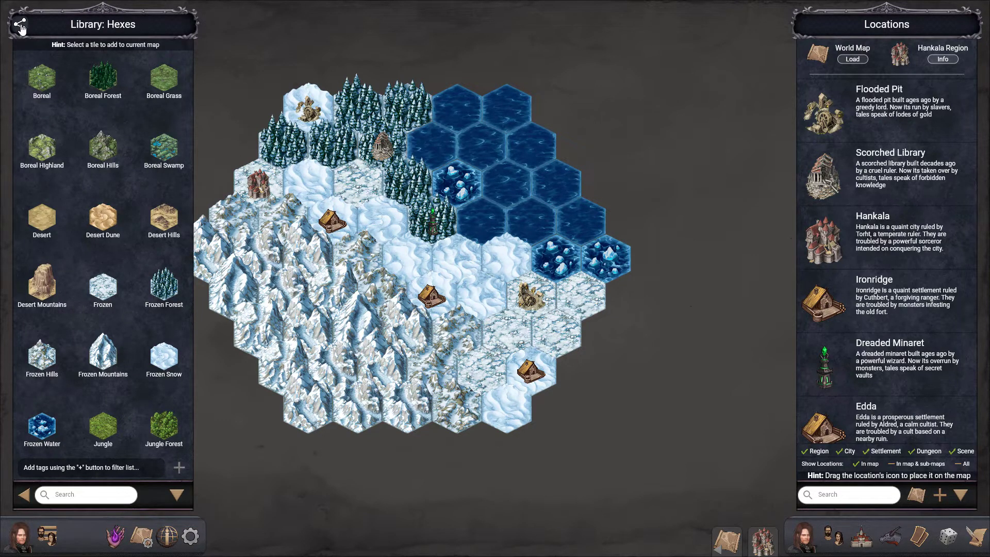
click(20, 26)
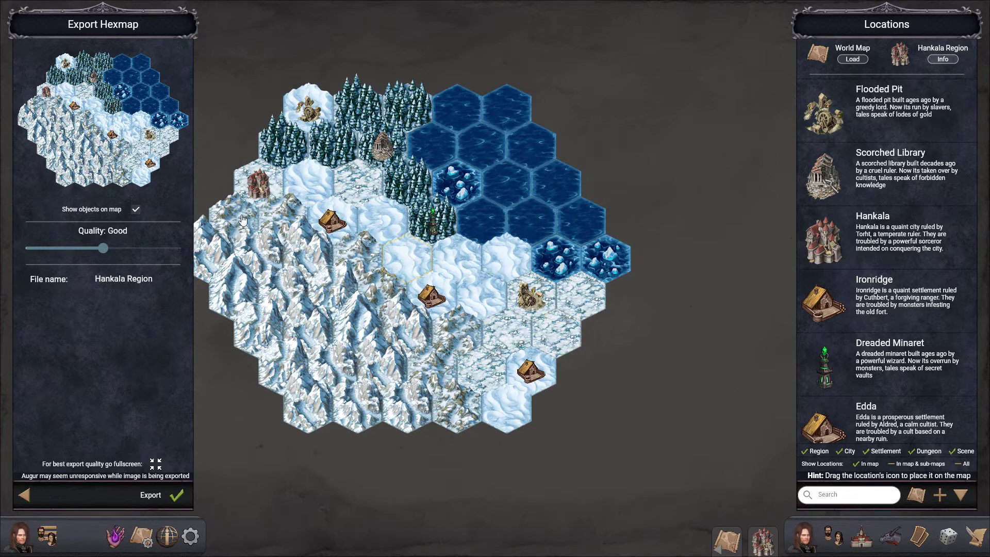
click(135, 209)
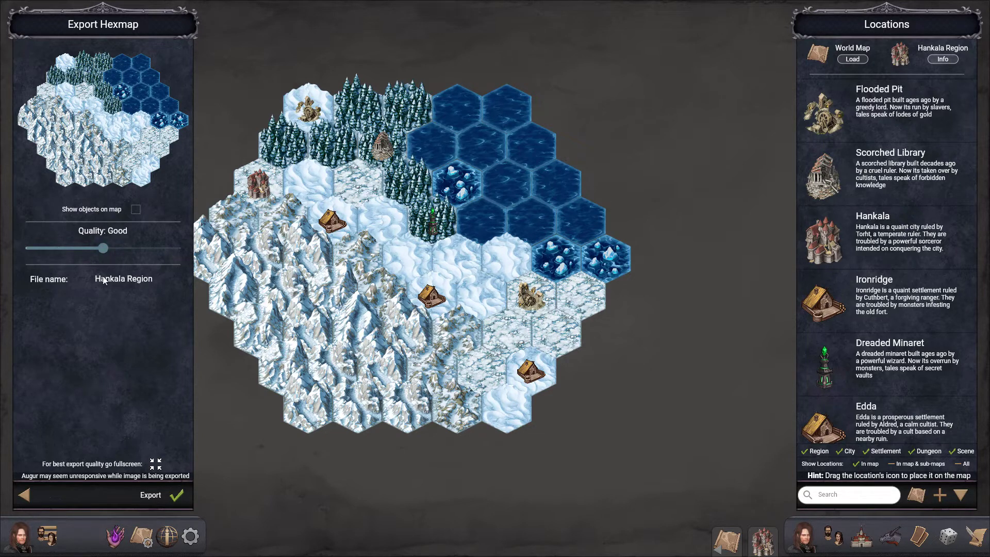
click(176, 495)
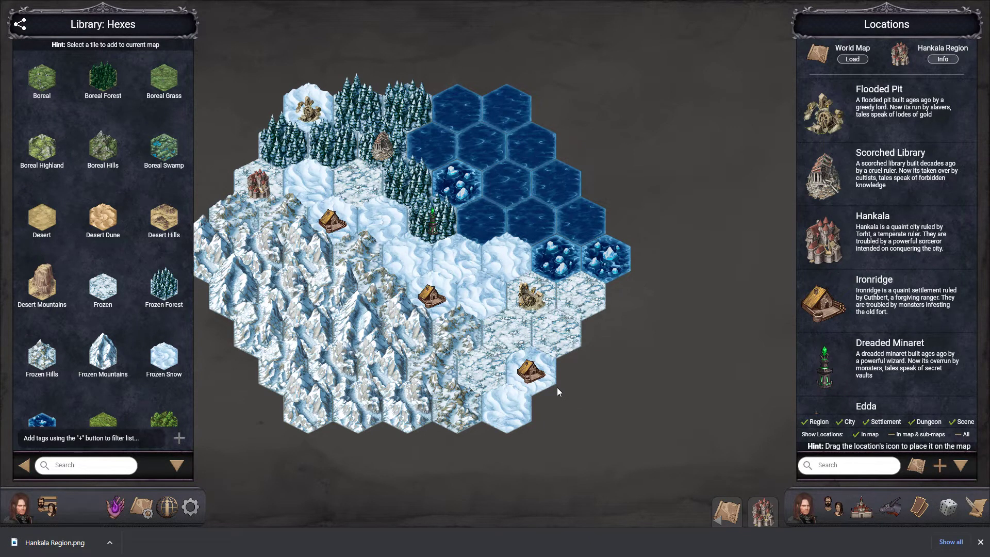
In the Roll20 editor, filter the art library to Maps, Tiles, Textures.
mouse_move(174, 546)
click(247, 499)
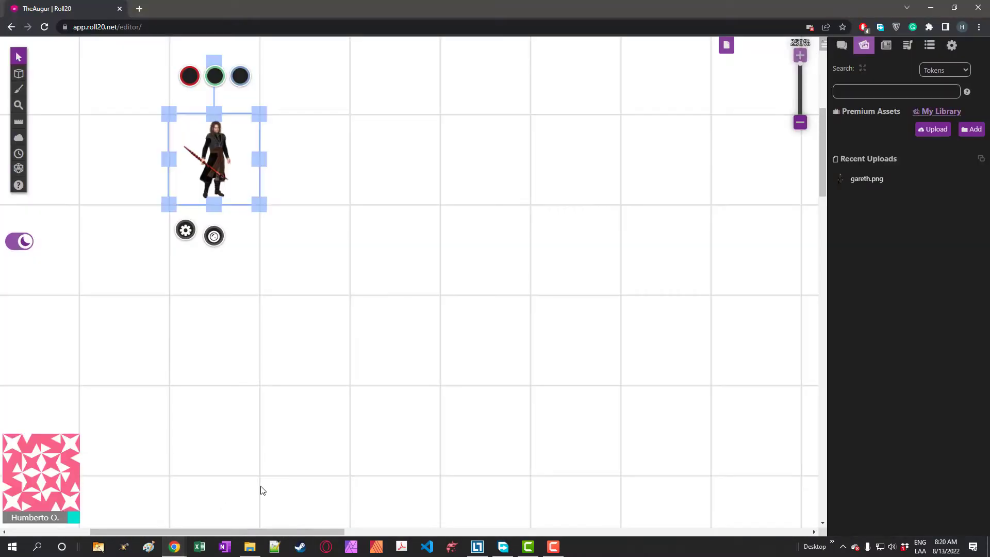
click(945, 71)
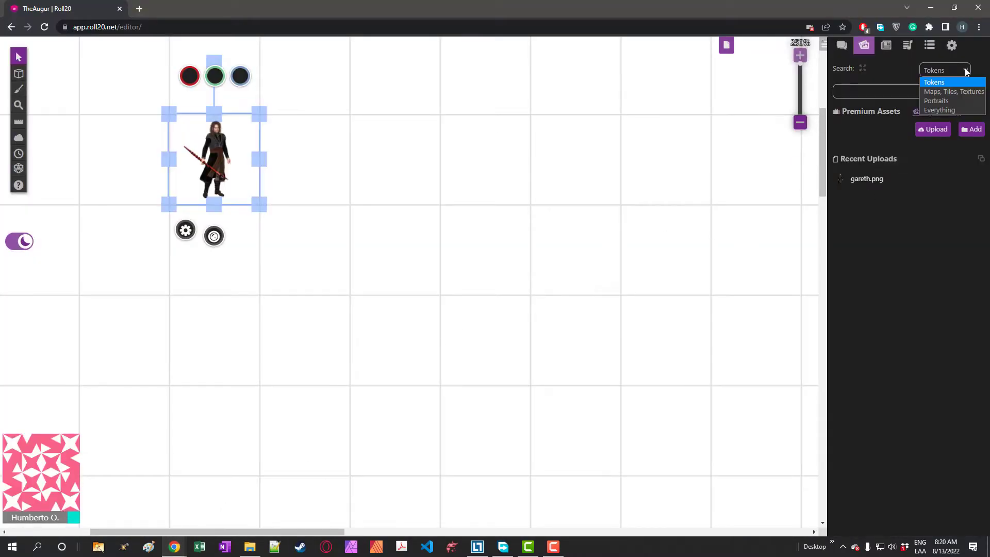
click(947, 93)
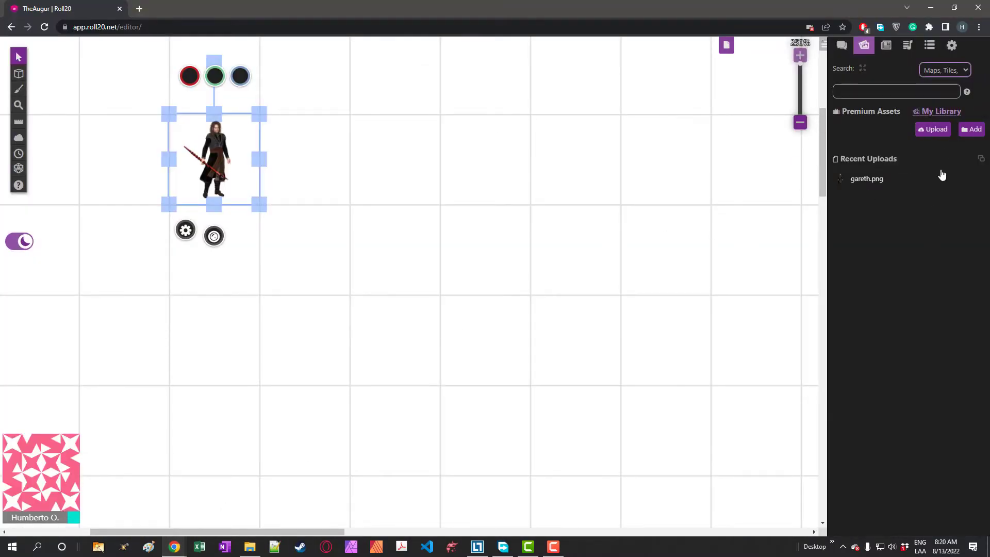
Upload the exported Hankala Region.png from the computer.
click(934, 132)
click(505, 276)
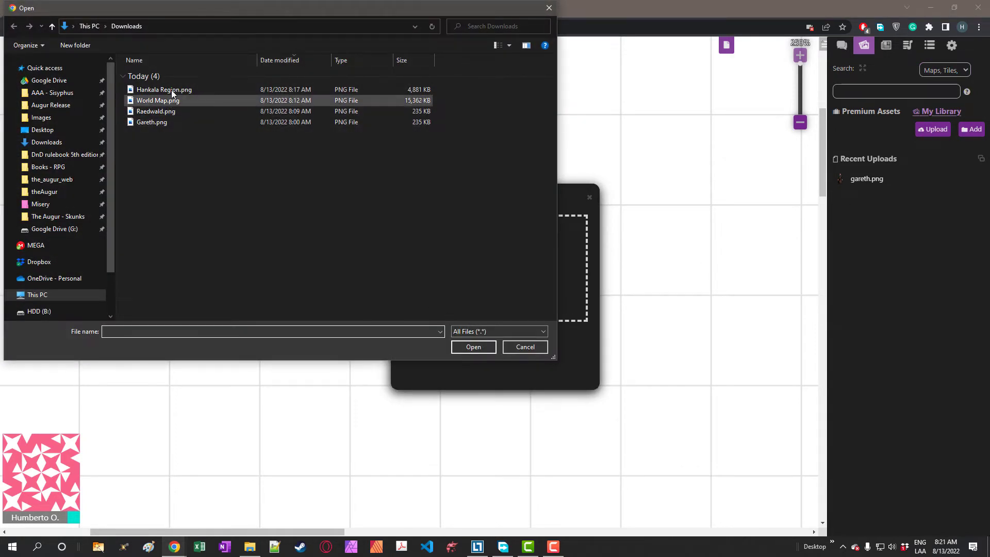
click(155, 89)
click(473, 347)
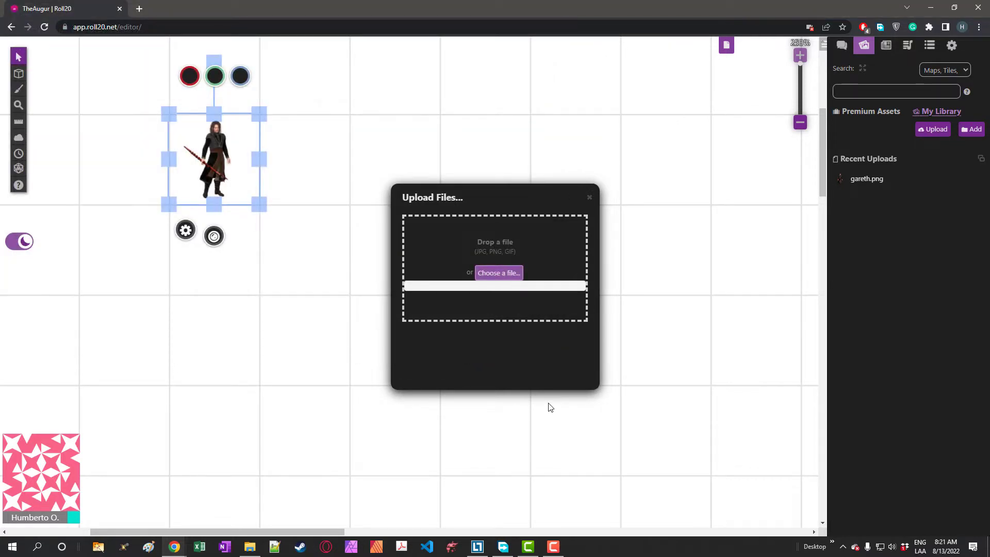
Place hankala region.png on the canvas, set it to 1500 × 1500 pixels and reposition it.
click(588, 199)
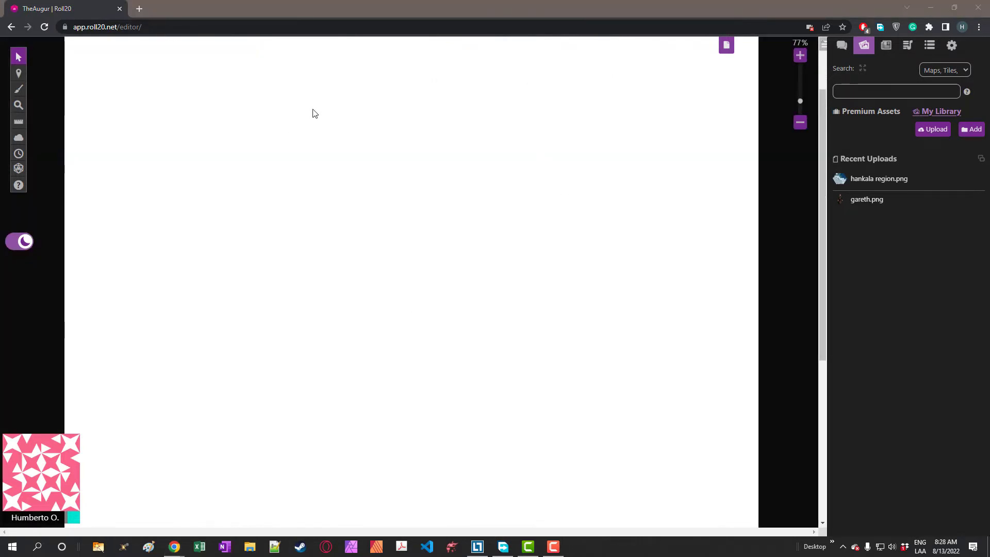
drag(879, 179, 374, 193)
right_click(379, 192)
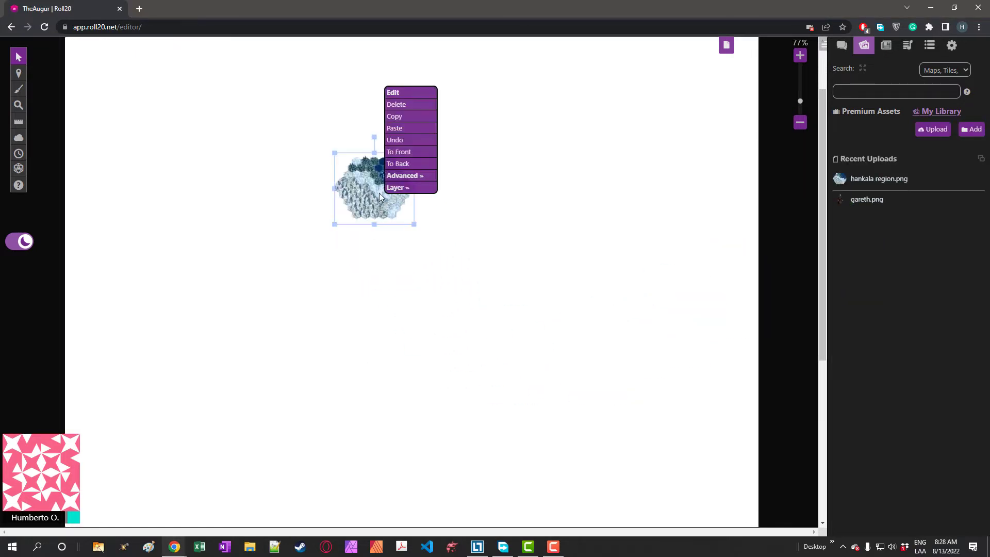
mouse_move(418, 176)
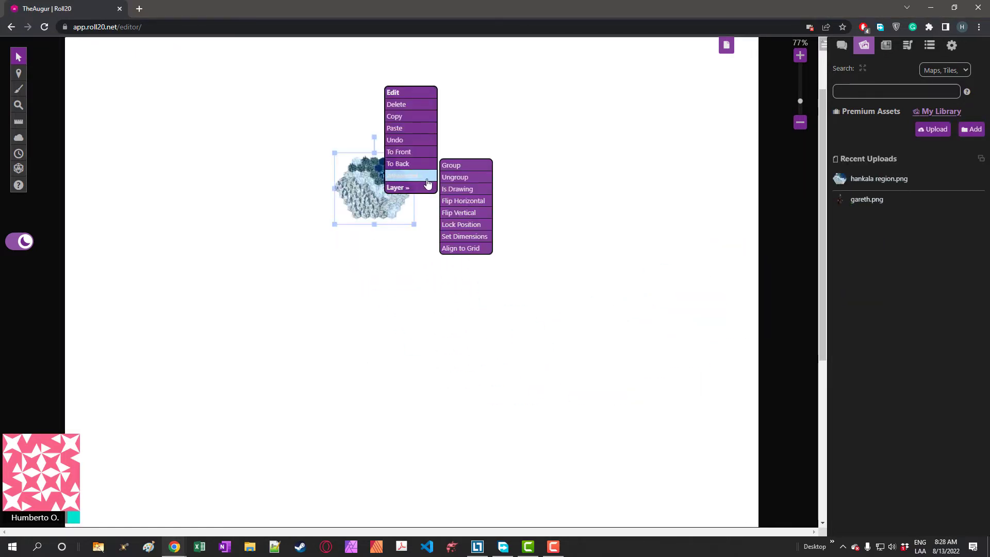
click(466, 239)
text(1500)
key(Tab)
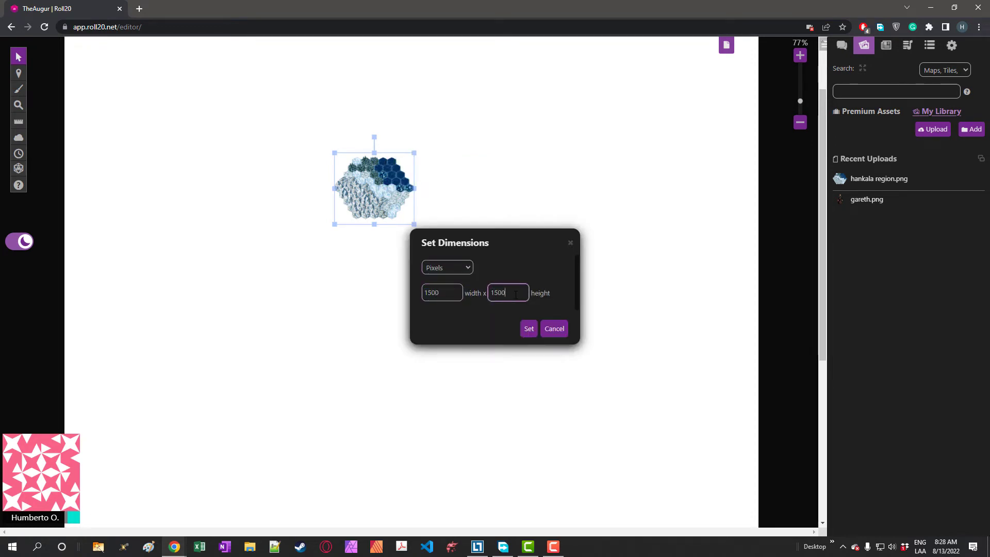
text(1500)
click(529, 329)
drag(388, 203, 497, 241)
On the Objects & Tokens layer, drop gareth.png on a snowy hex and shrink it to hex size.
scroll(496, 241, down, 1)
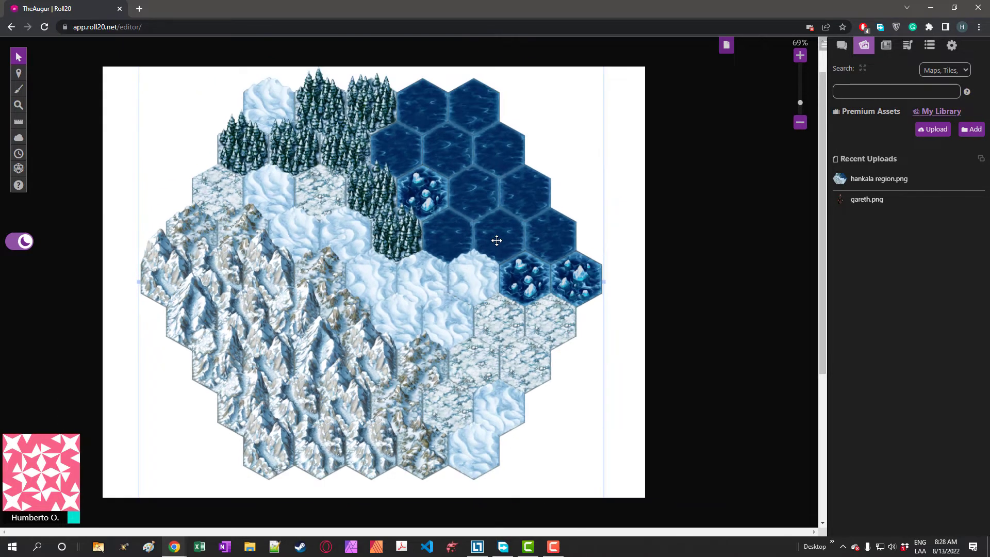
scroll(497, 240, down, 1)
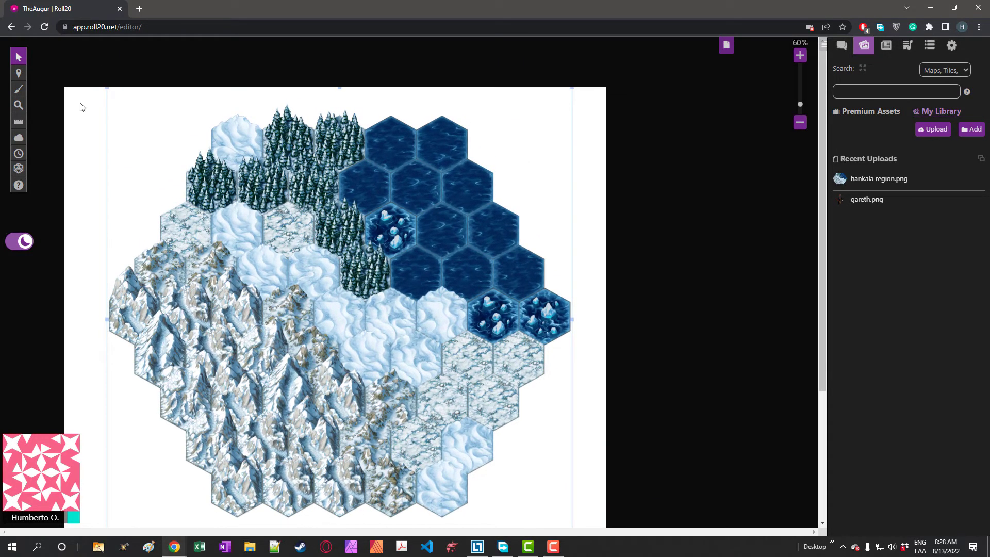
mouse_move(18, 73)
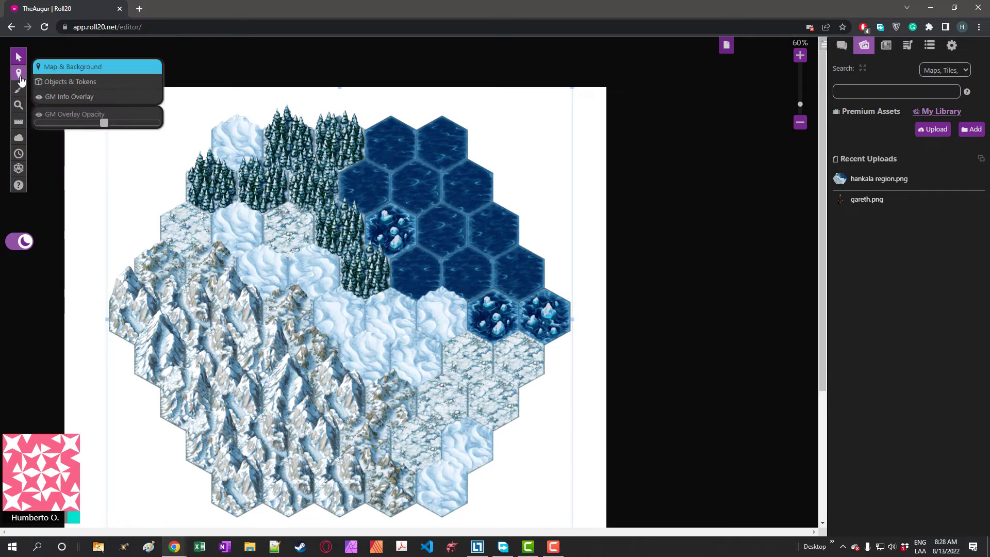
click(95, 81)
mouse_move(871, 199)
mouse_down()
mouse_move(327, 237)
mouse_move(298, 256)
mouse_move(304, 201)
mouse_up()
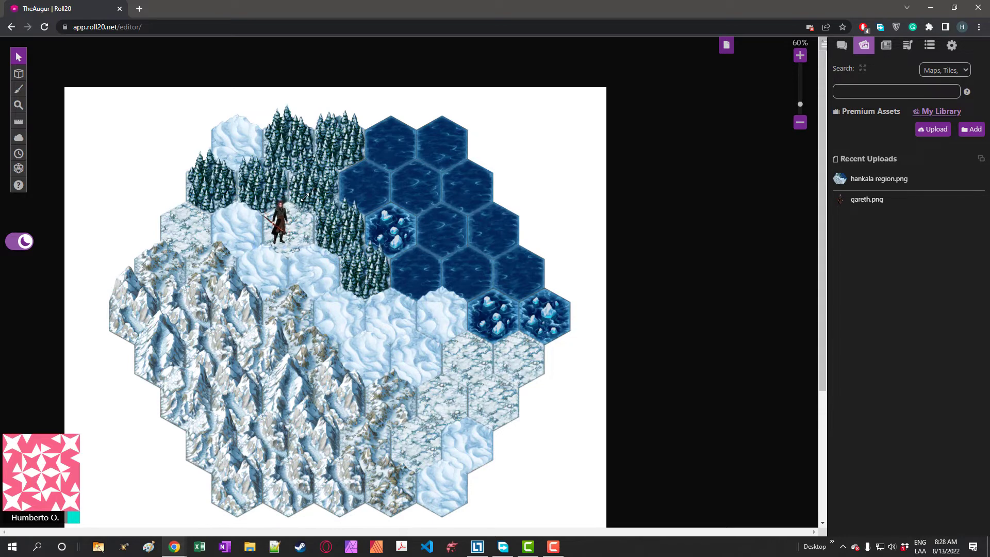
drag(281, 234, 279, 238)
scroll(280, 238, up, 5)
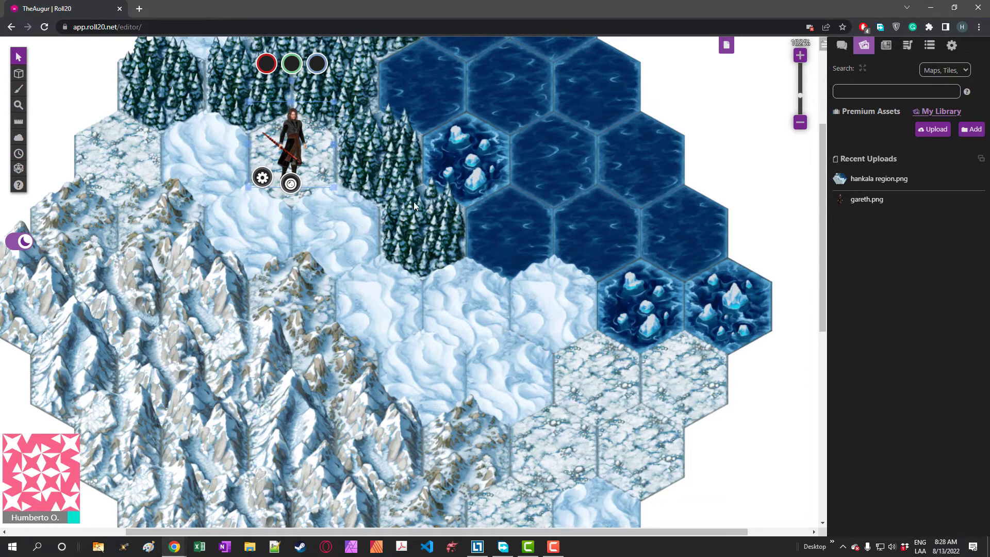
scroll(414, 202, down, 1)
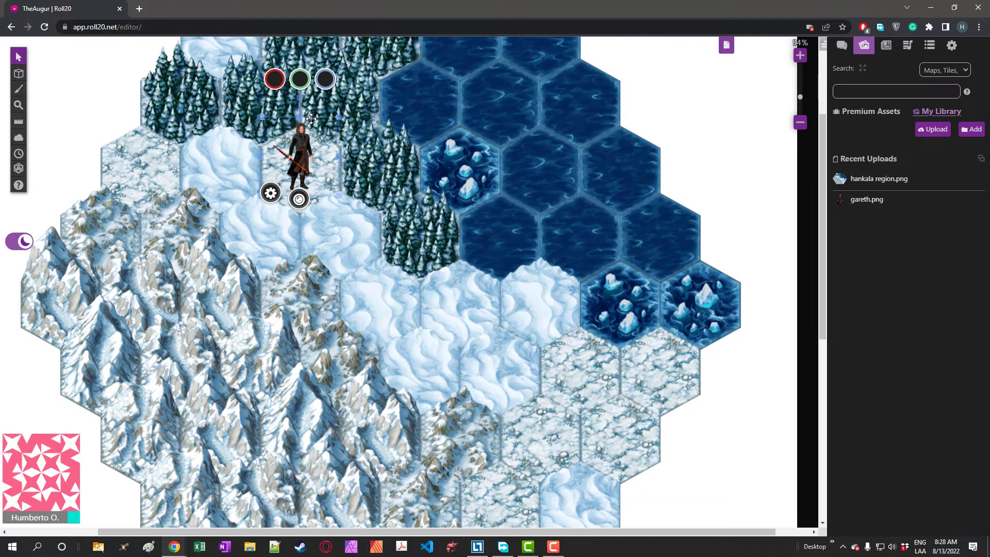
Switch the asset category to Tokens and upload Raedwald.png.
click(958, 72)
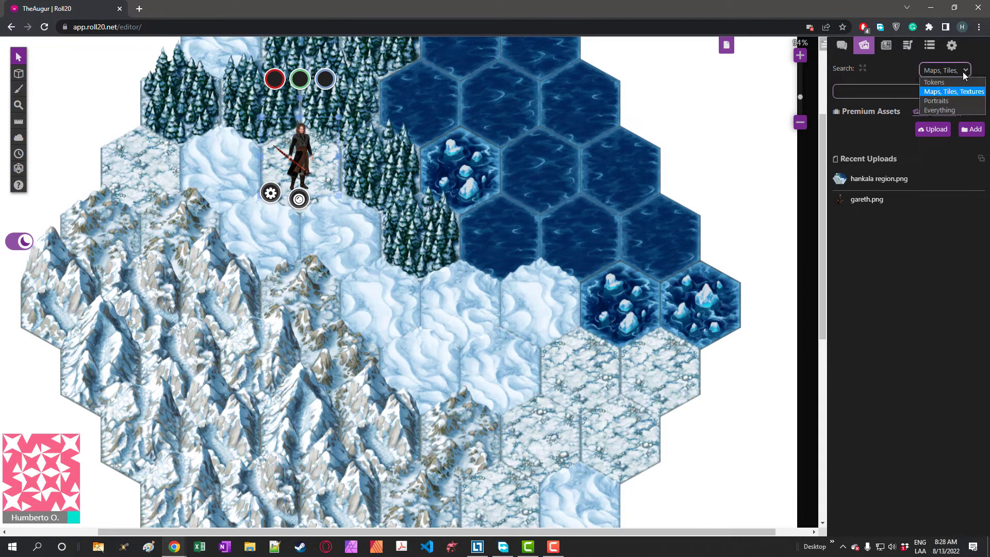
click(943, 82)
mouse_move(865, 199)
mouse_down()
mouse_move(844, 232)
mouse_move(852, 195)
mouse_up()
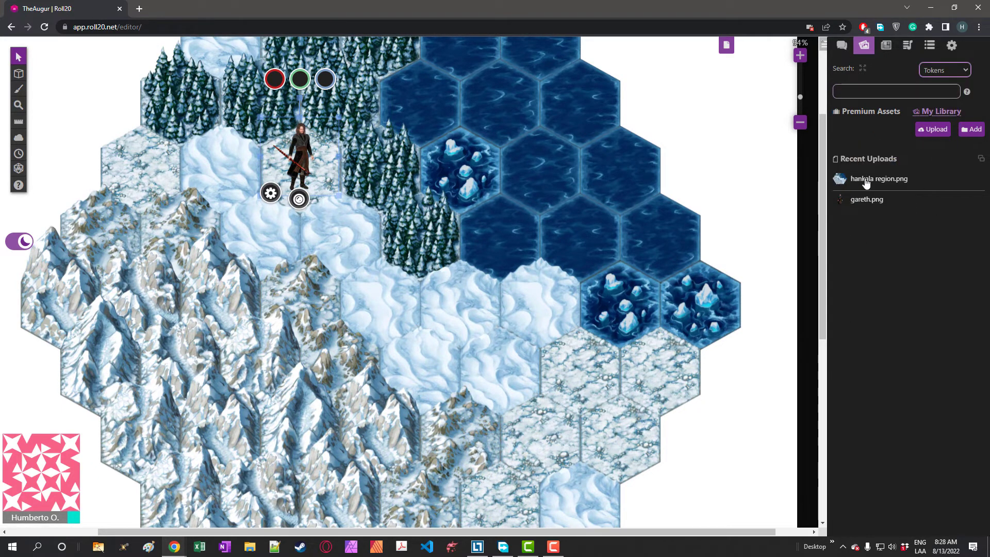
click(932, 129)
click(498, 273)
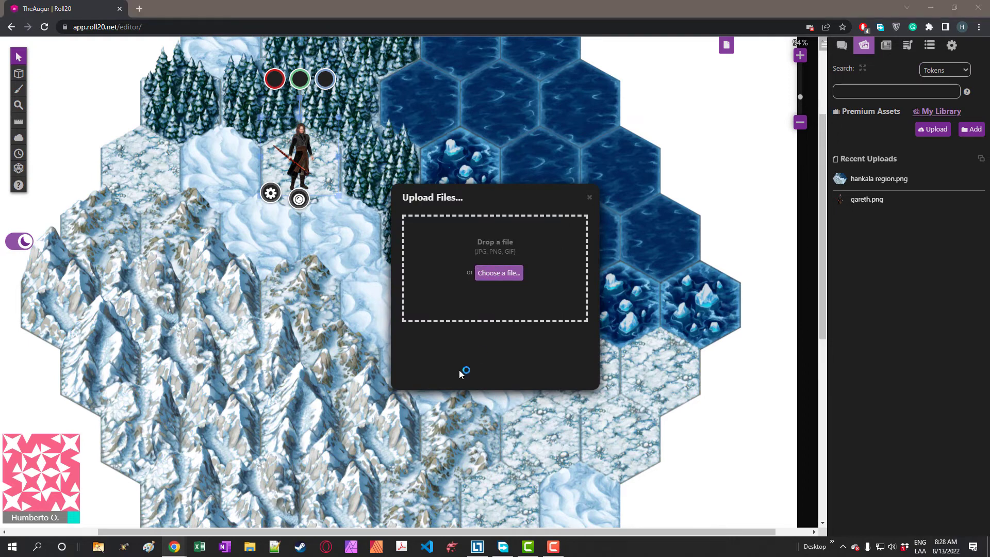
click(155, 111)
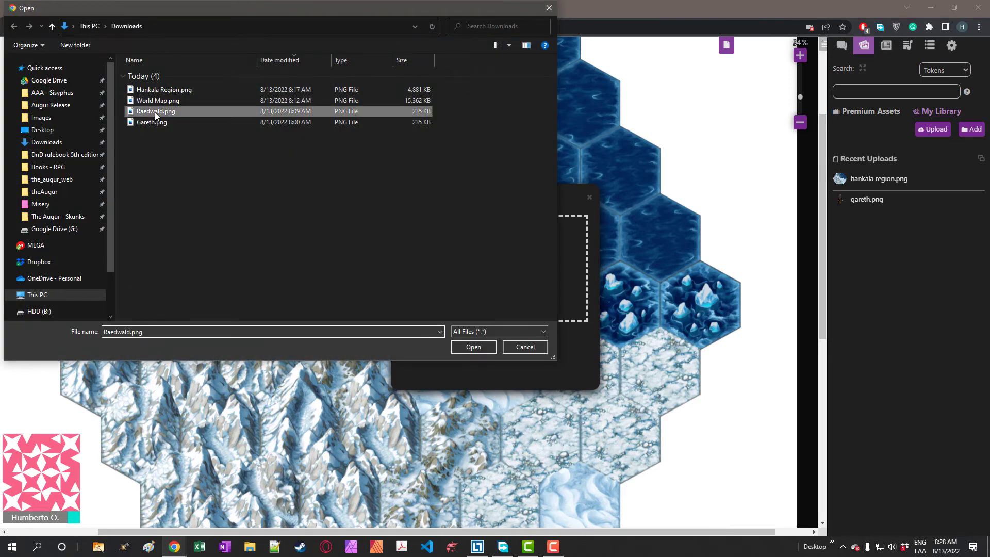
click(475, 345)
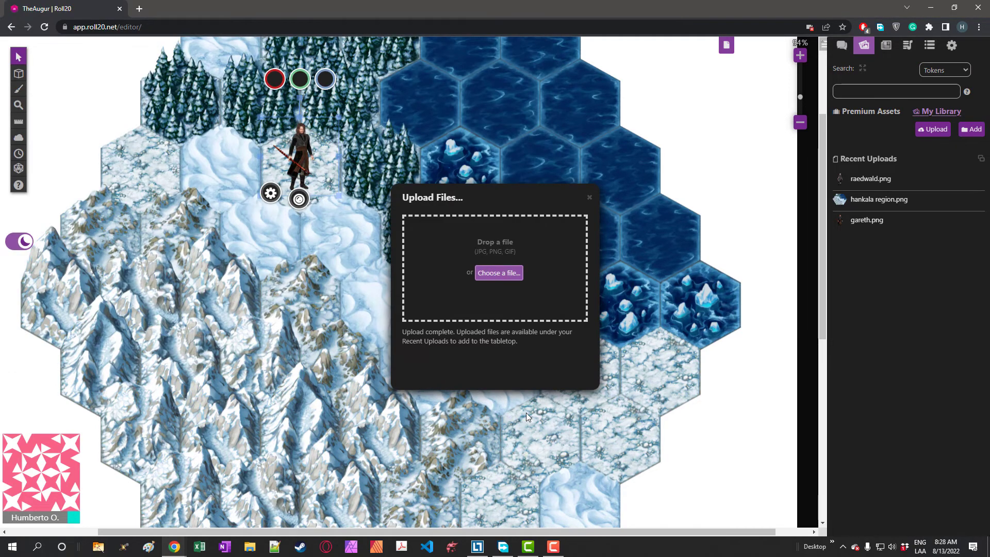
Place Raedwald's token on a forest hex of the Hankala Region map.
click(589, 197)
drag(870, 178, 688, 253)
drag(487, 237, 206, 150)
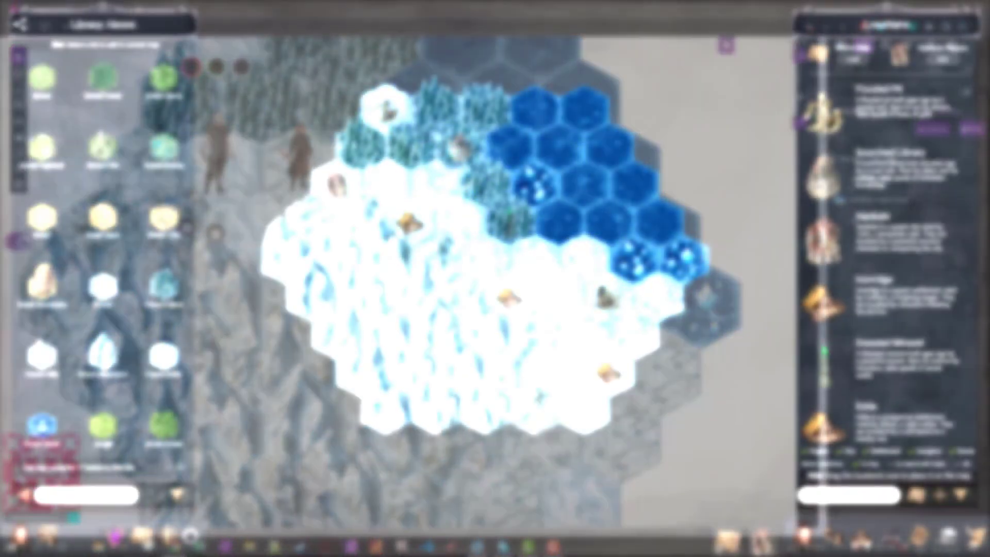